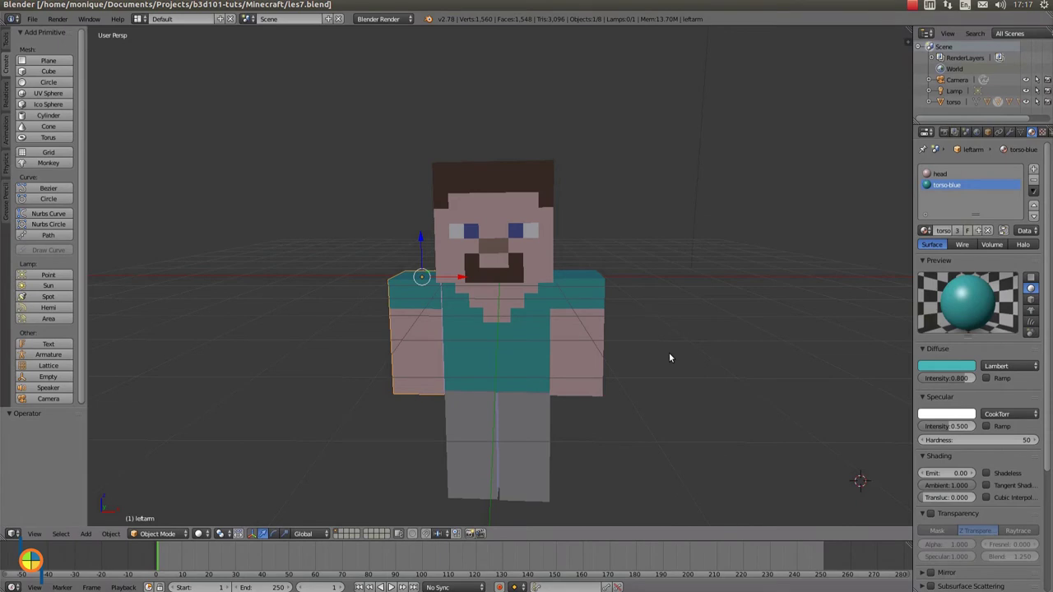
Give the left leg a new blue material named 'jeans'.
right_click(472, 437)
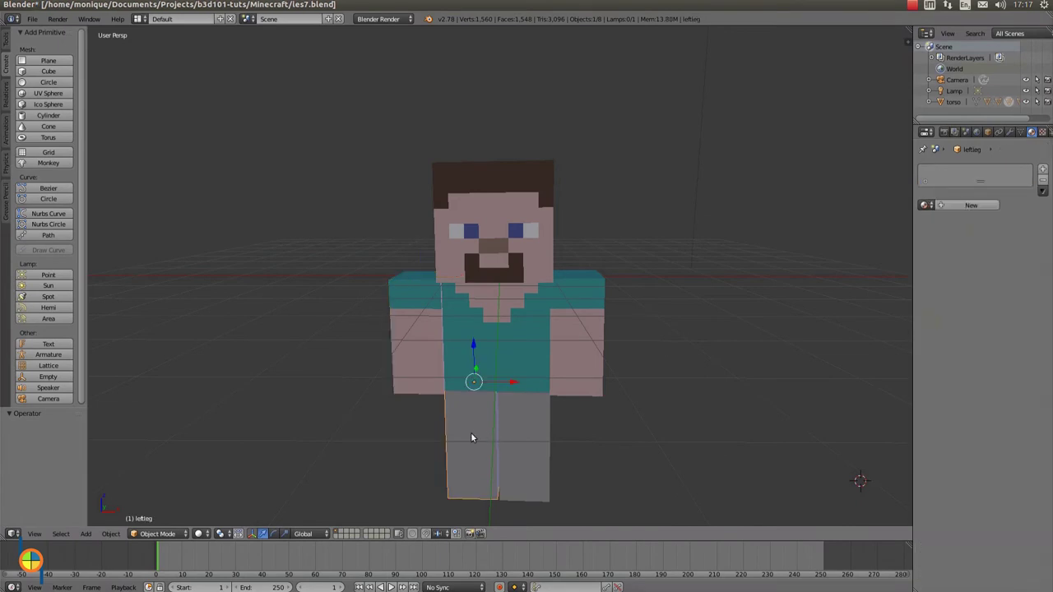
left_click(946, 205)
double_click(948, 206)
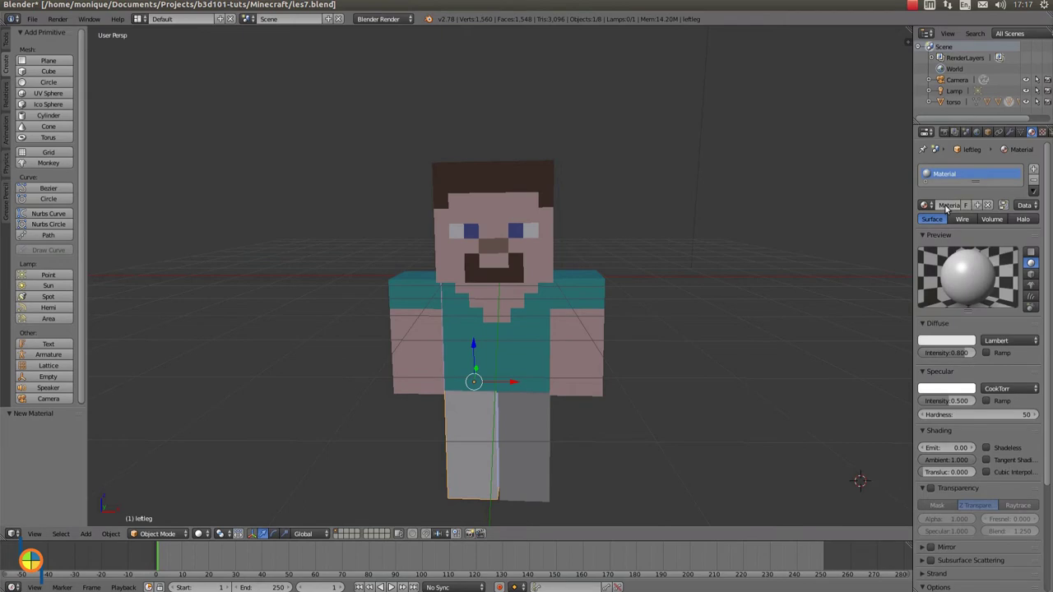
type("le")
key("Return")
left_click(946, 344)
left_click(946, 223)
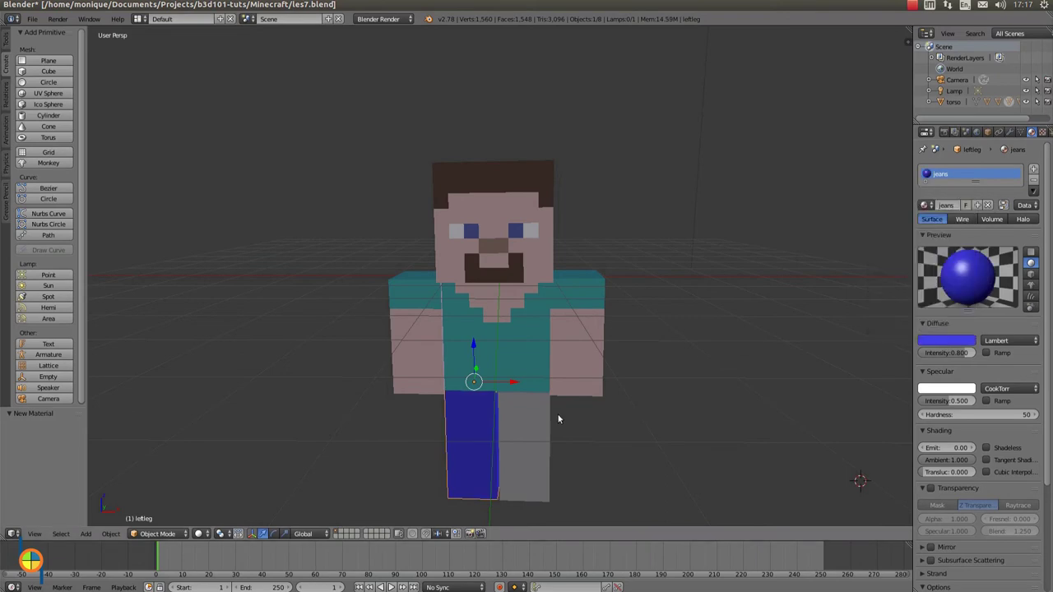
Assign the existing jeans material to the right leg as well.
right_click(528, 417)
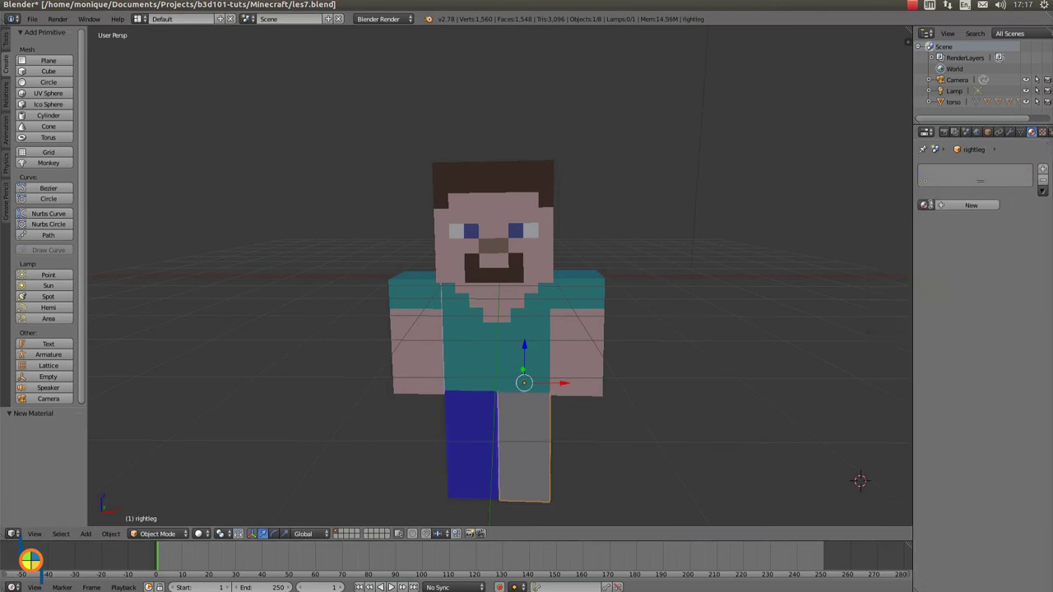
left_click(928, 204)
left_click(897, 261)
middle_click_drag(707, 342, 713, 339)
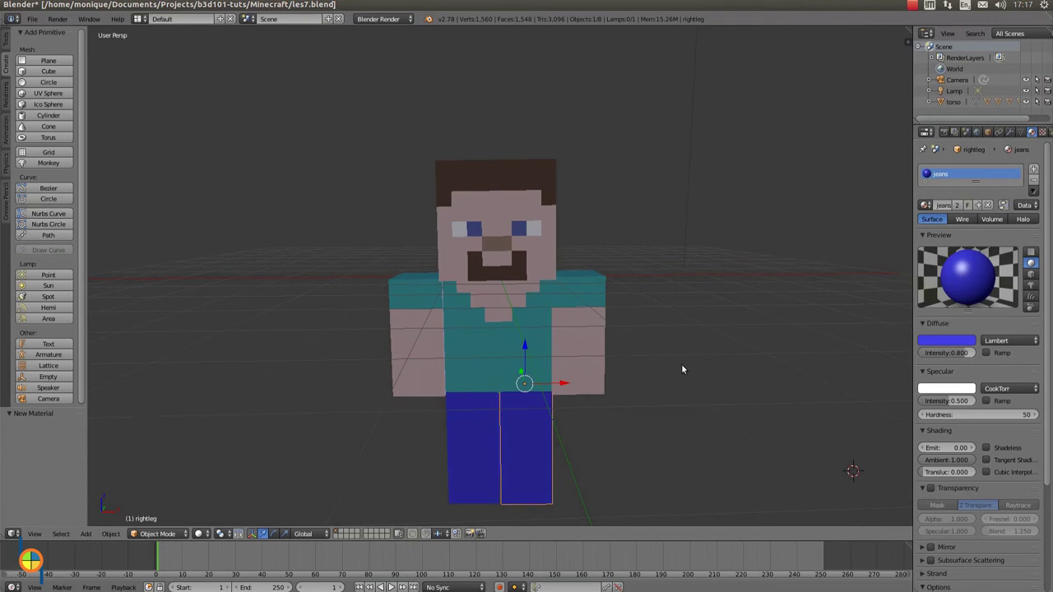
right_click(474, 355)
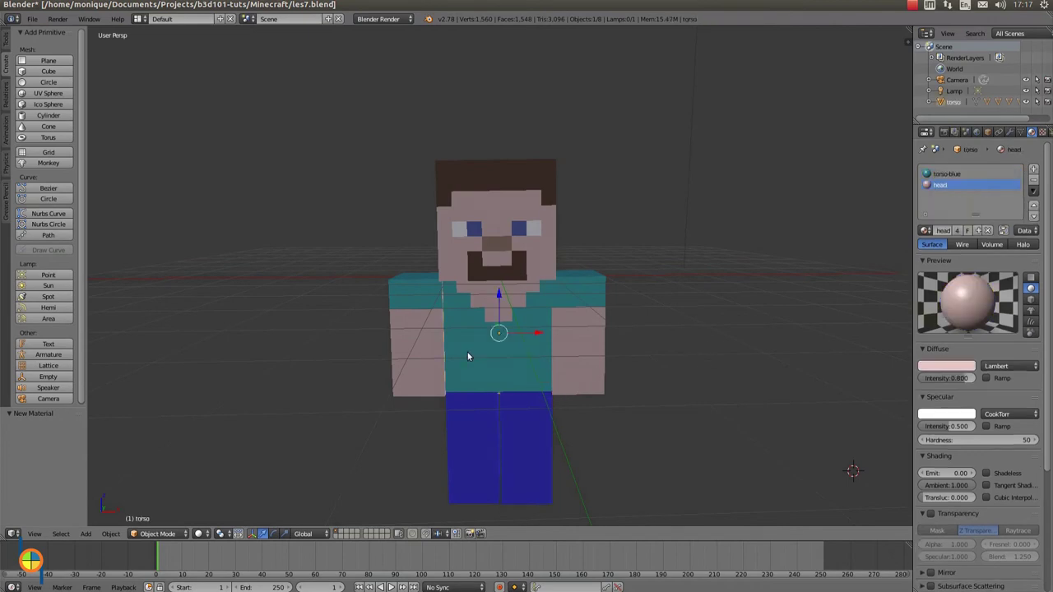
In Edit Mode, box-select the torso's lowest front face row and deselect stray vertices.
left_click(168, 535)
left_click(170, 510)
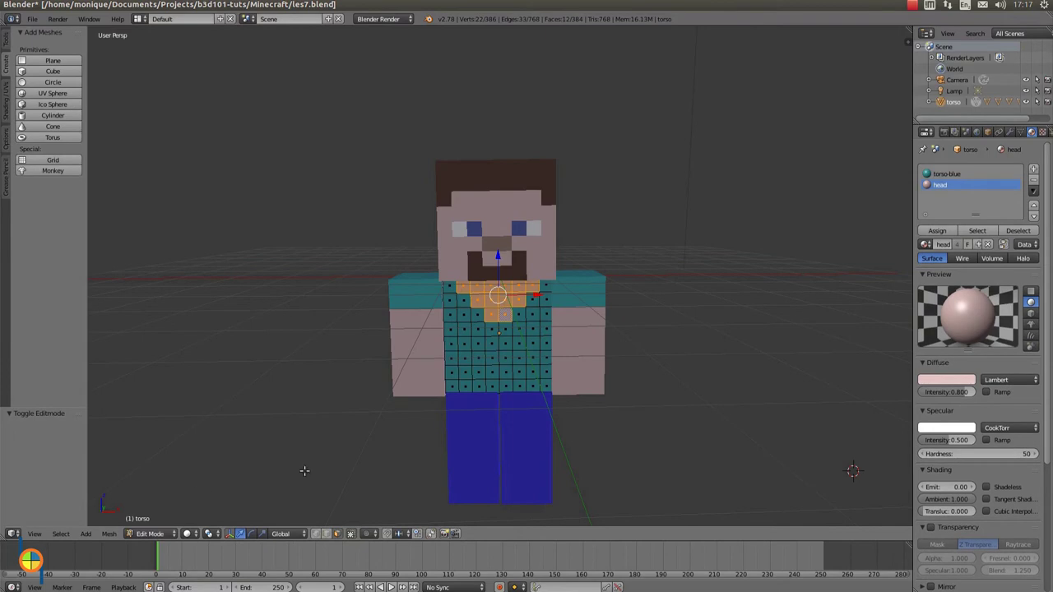
right_click(546, 385)
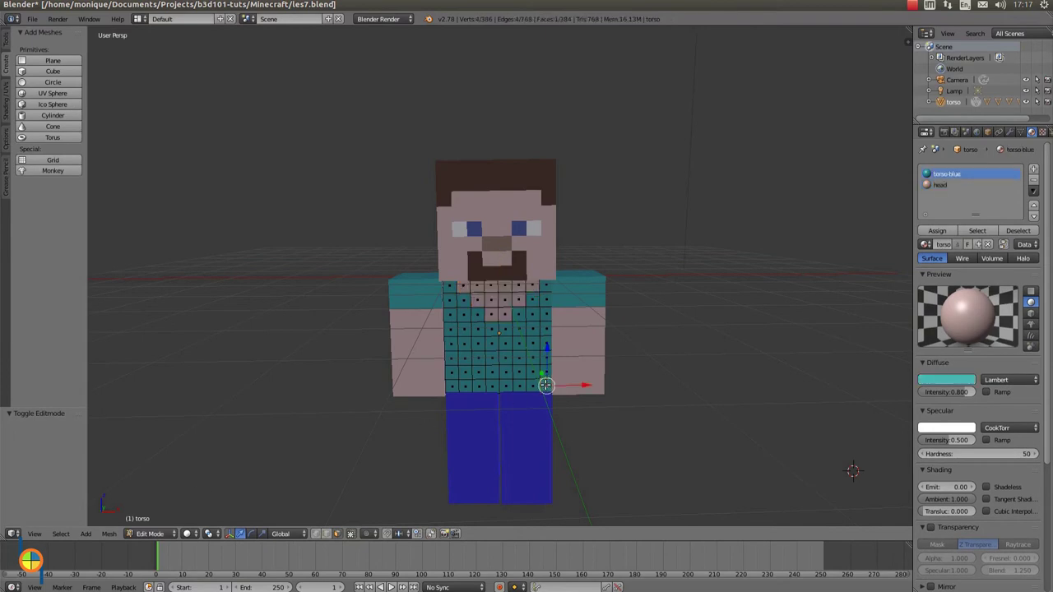
key("b")
left_click_drag(547, 385, 445, 367)
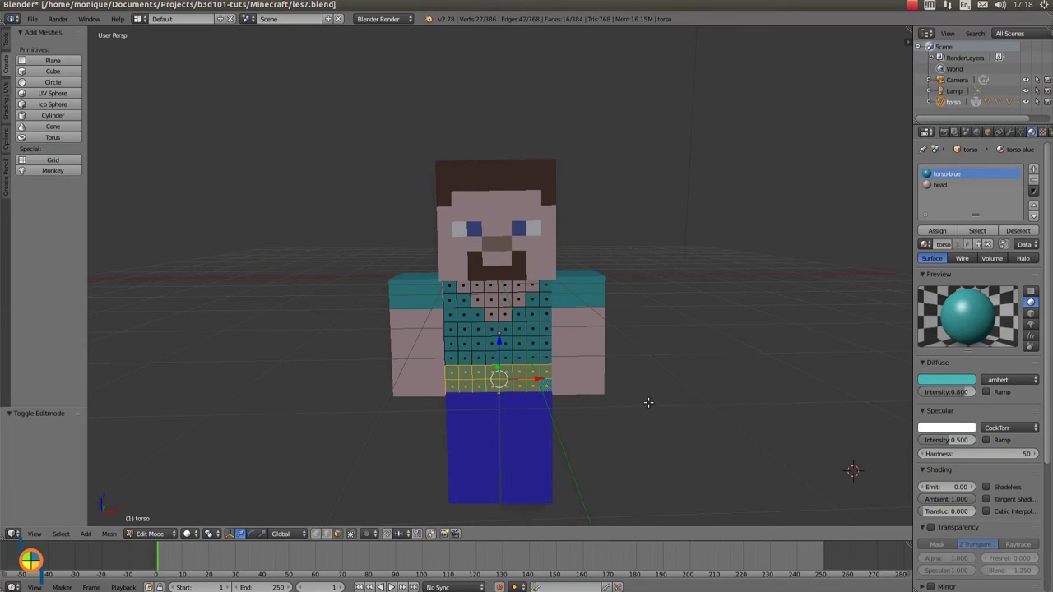
right_click(548, 383, "shift")
right_click(547, 378, "shift")
right_click(546, 367, "shift")
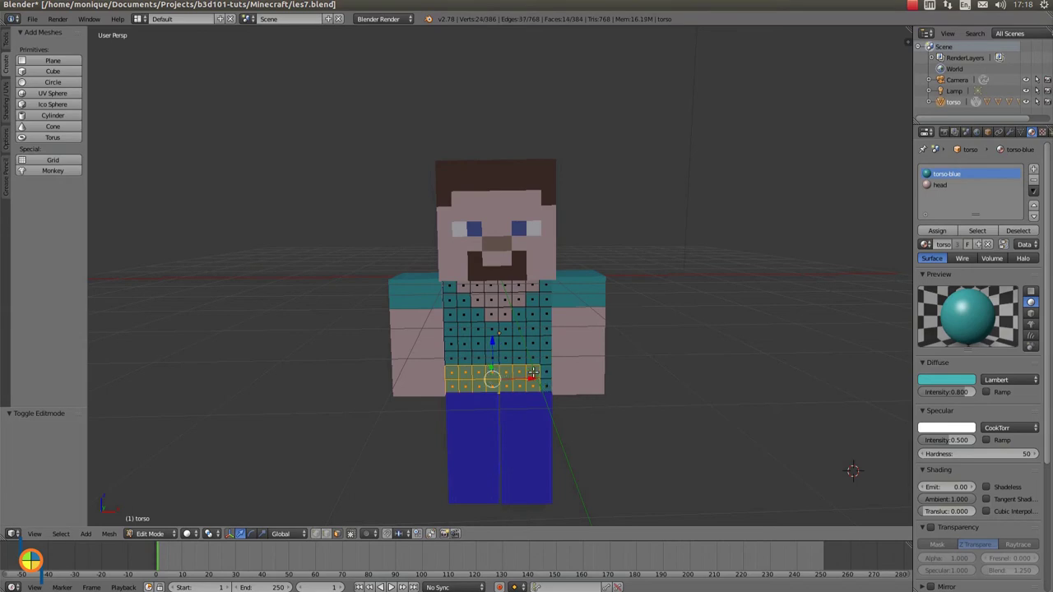
right_click(464, 388, "shift")
Add the bottom face row on the torso's back to the selection.
mouse_move(465, 388)
middle_mouse_down()
mouse_move(603, 390)
mouse_move(596, 372)
mouse_move(551, 393)
middle_mouse_up()
key("b")
left_click_drag(552, 393, 458, 371)
mouse_move(724, 396)
middle_mouse_down()
mouse_move(588, 399)
mouse_move(564, 410)
middle_mouse_up()
Back in Object Mode, rotate the left arm up and away from the torso.
left_click(149, 535)
left_click(150, 520)
right_click(507, 353)
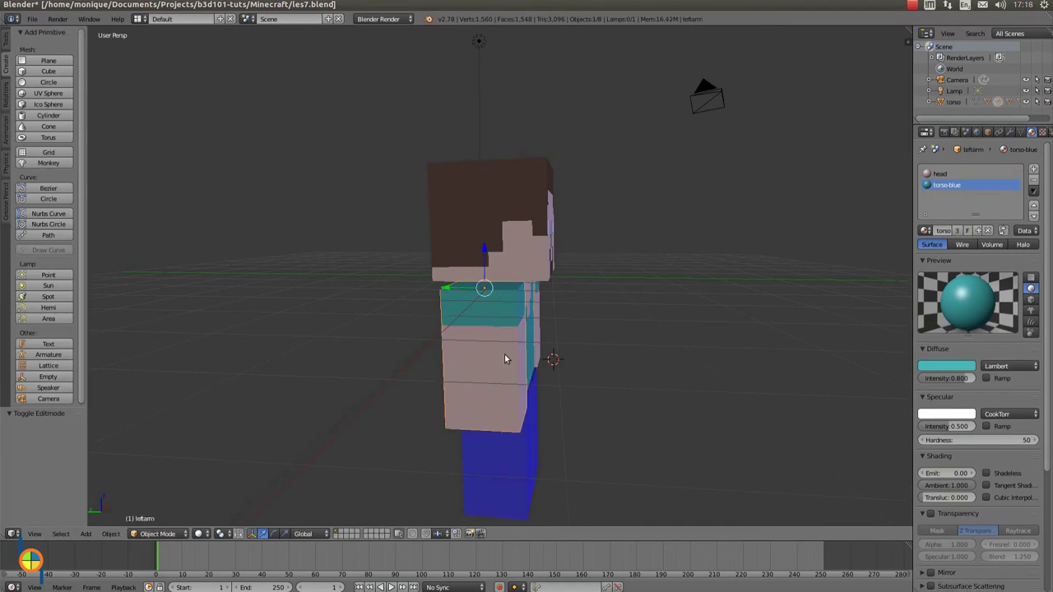
left_click(277, 535)
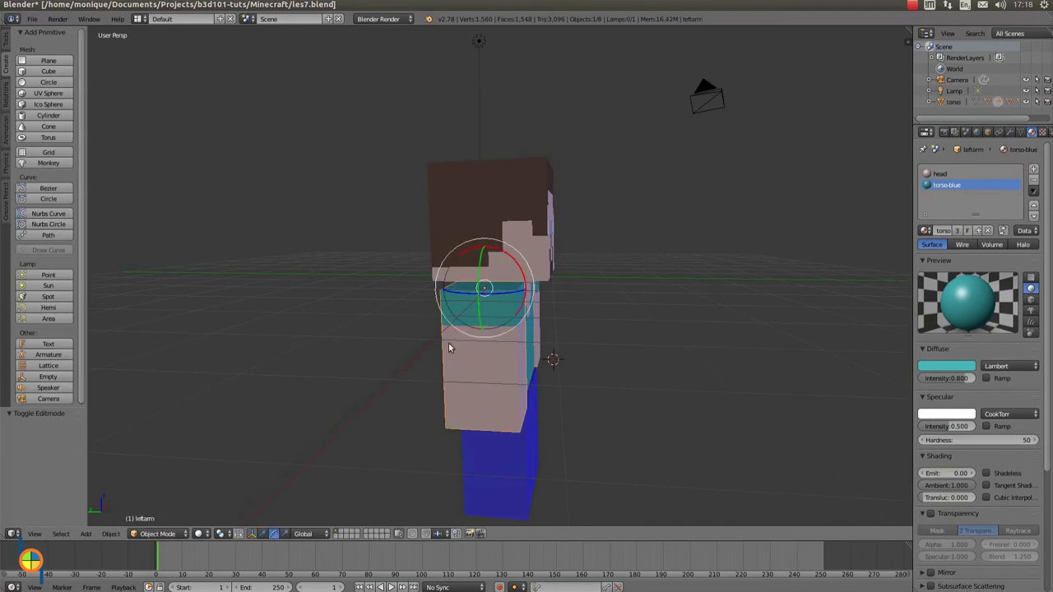
left_click_drag(502, 251, 585, 320)
middle_click_drag(650, 351, 416, 376)
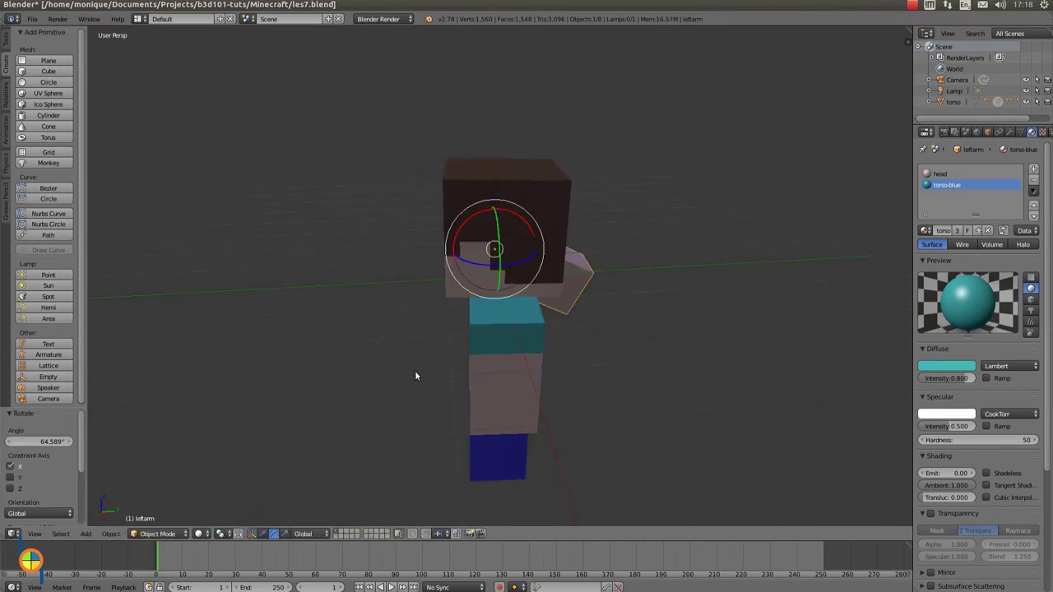
Rotate the right arm -76.581° about X, then select the torso.
right_click(487, 391)
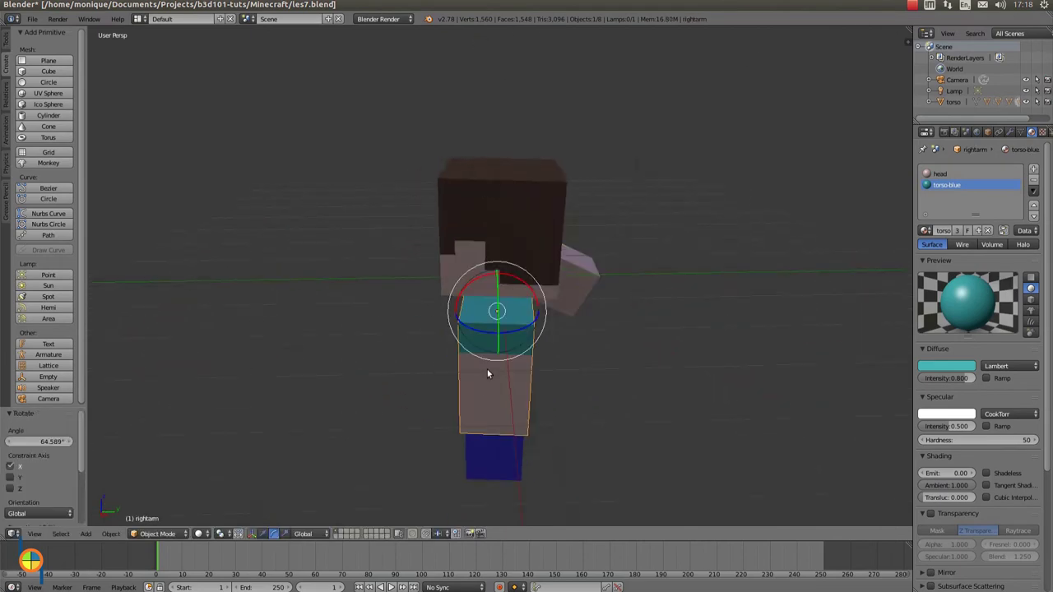
left_click_drag(506, 280, 590, 314)
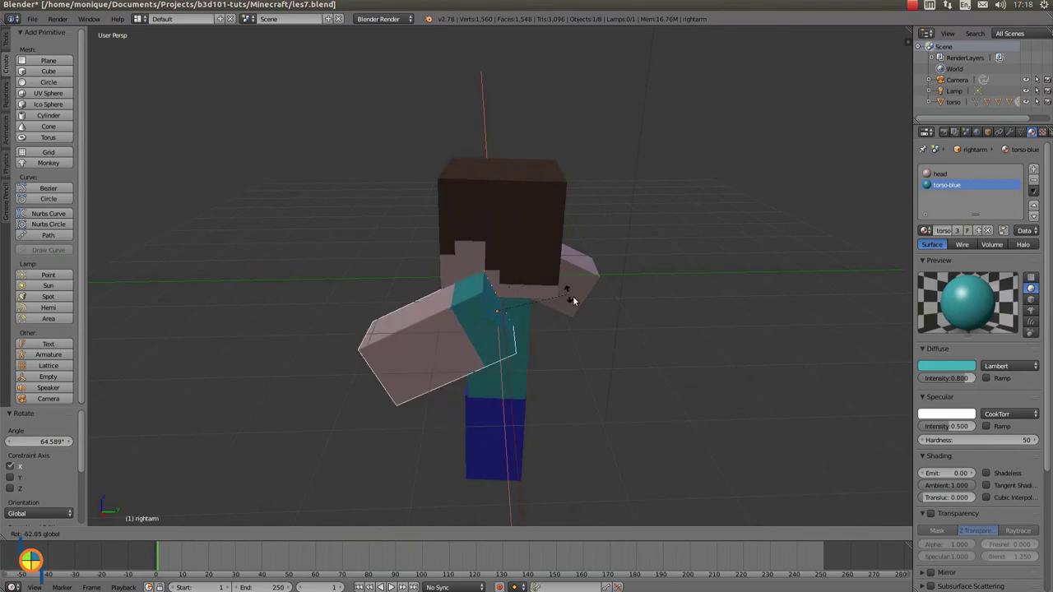
left_click(590, 313)
mouse_move(400, 422)
middle_mouse_down()
mouse_move(485, 424)
mouse_move(557, 400)
mouse_move(502, 368)
middle_mouse_up()
right_click(500, 368)
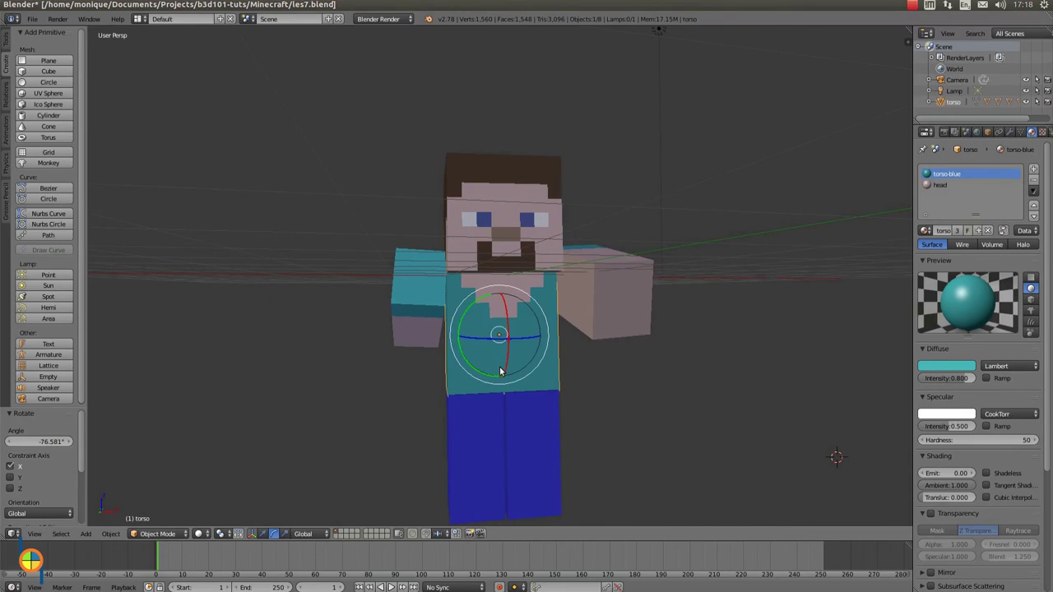
left_click(264, 536)
In the torso's Edit Mode, box-select the bottom waist faces from side and front views.
left_click(158, 534)
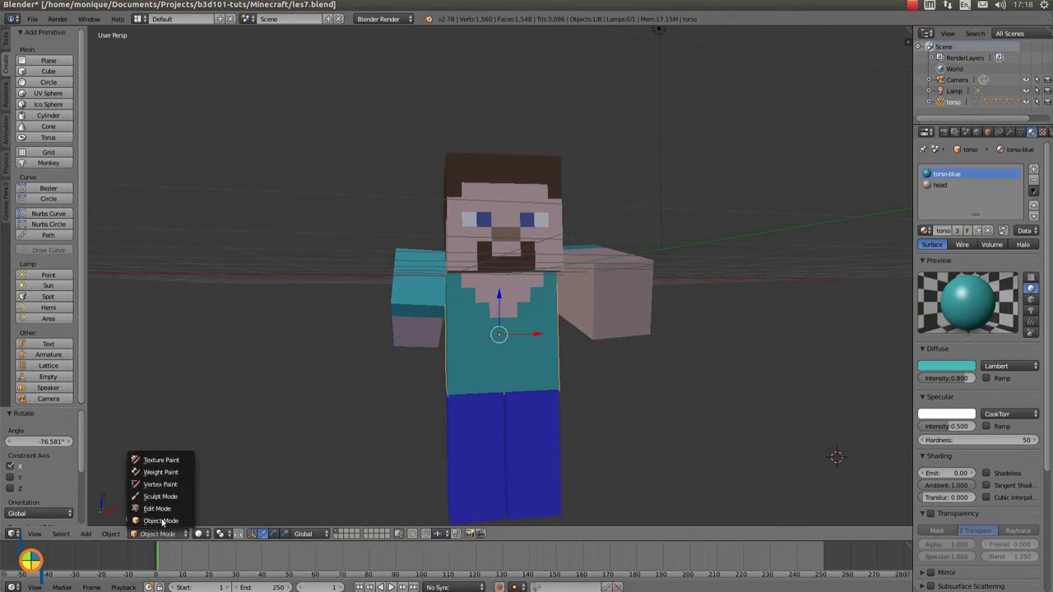
left_click(157, 509)
mouse_move(605, 469)
middle_mouse_down()
mouse_move(535, 457)
mouse_move(473, 474)
middle_mouse_up()
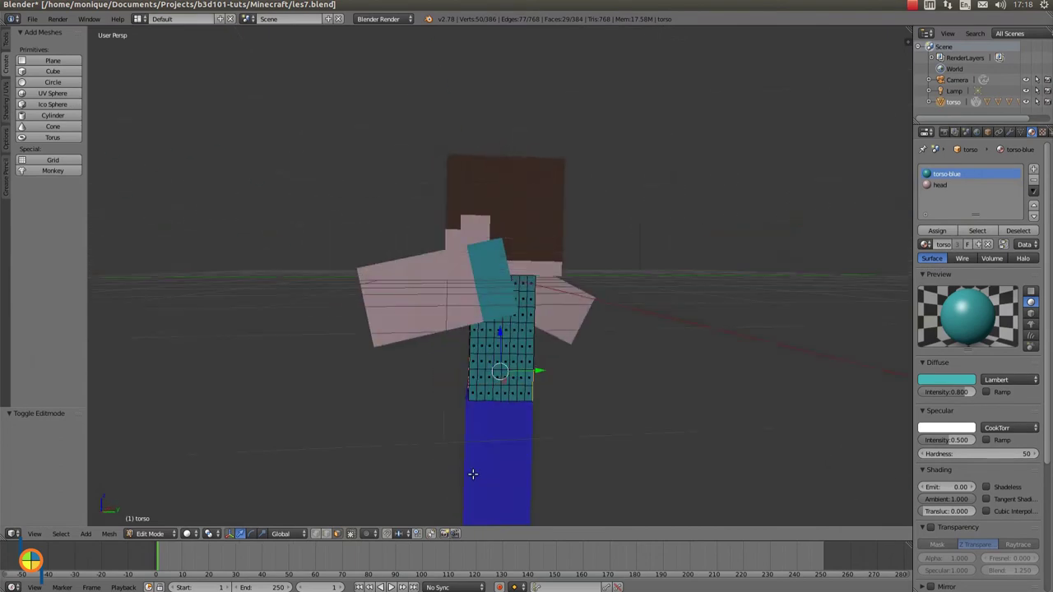
key("b")
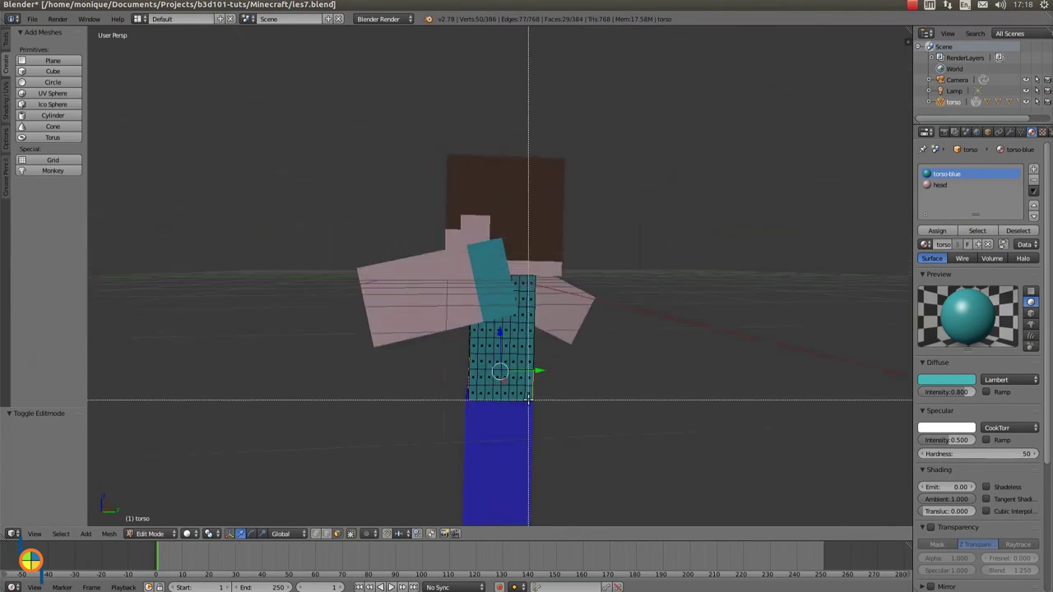
left_click_drag(533, 401, 482, 376)
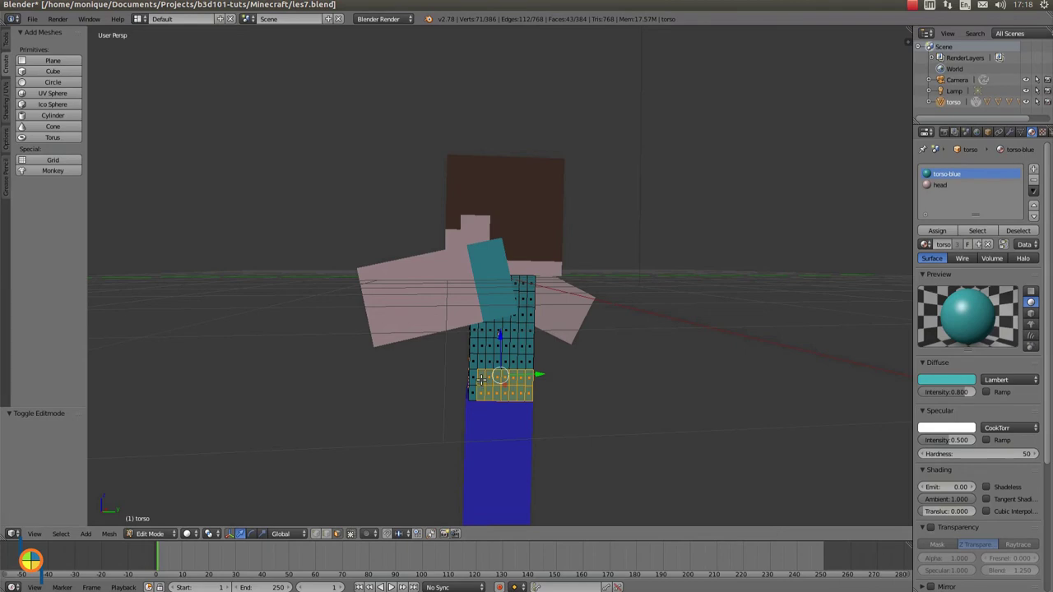
mouse_move(388, 393)
middle_mouse_down()
mouse_move(591, 412)
mouse_move(631, 403)
middle_mouse_up()
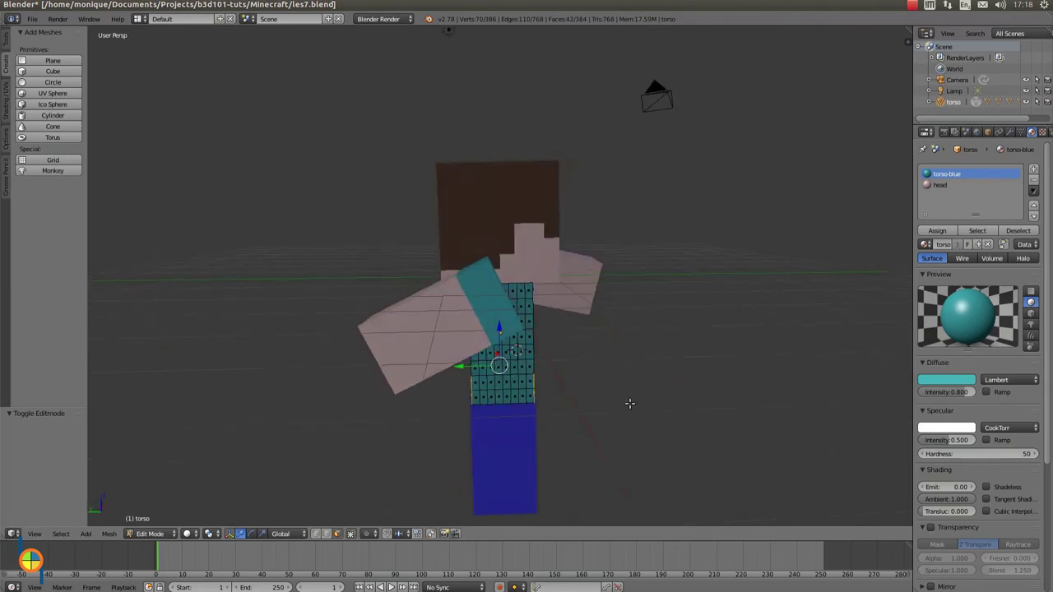
key("b")
left_click_drag(533, 402, 475, 380)
mouse_move(650, 400)
middle_mouse_down()
mouse_move(453, 401)
mouse_move(536, 402)
middle_mouse_up()
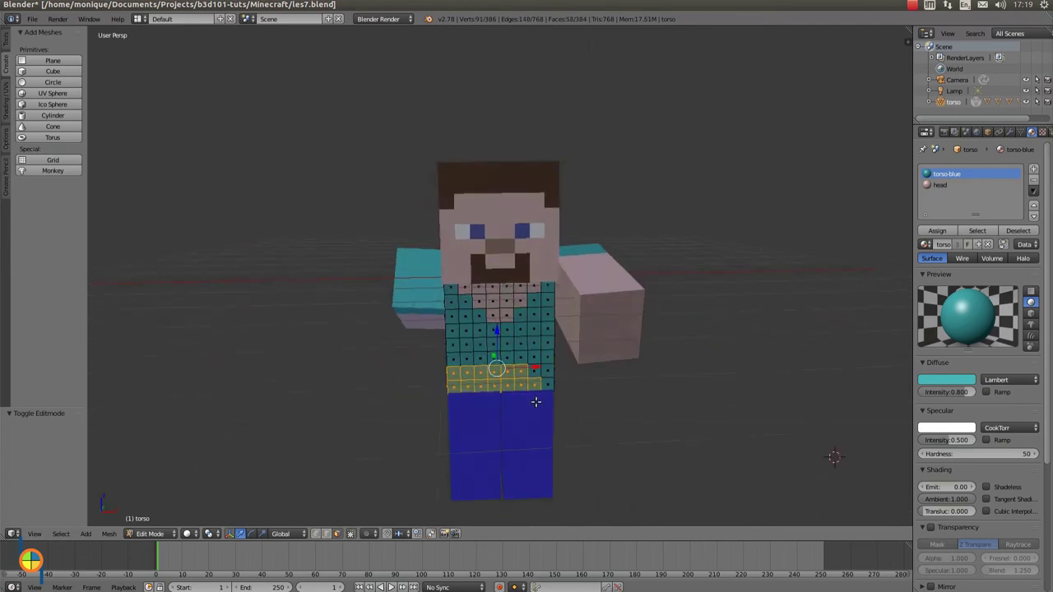
Add a torso material slot set to jeans, assign it to the waist faces, return to Object Mode.
left_click(1034, 173)
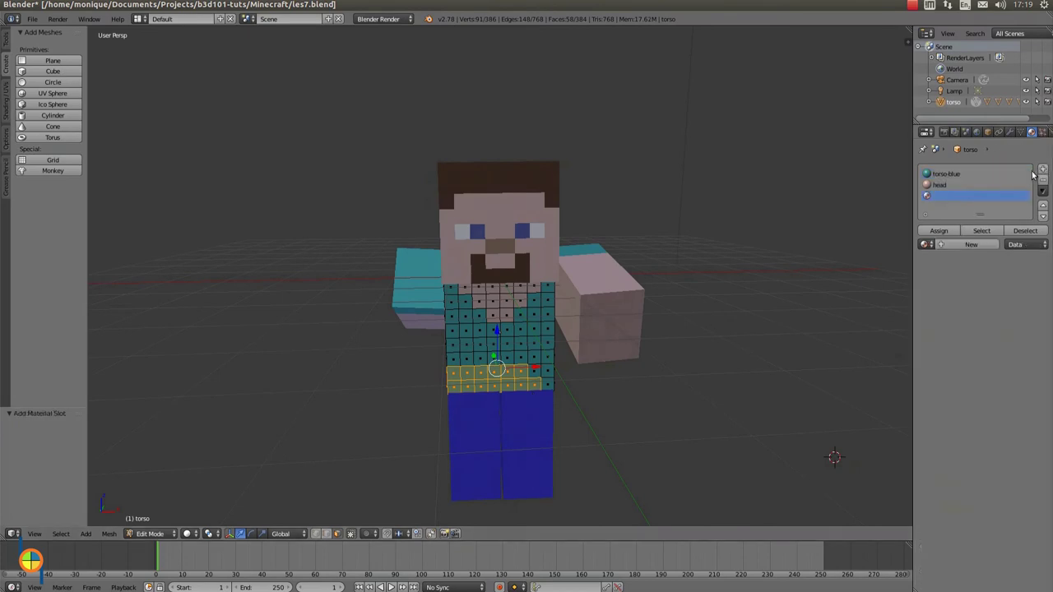
left_click(925, 245)
left_click(889, 292)
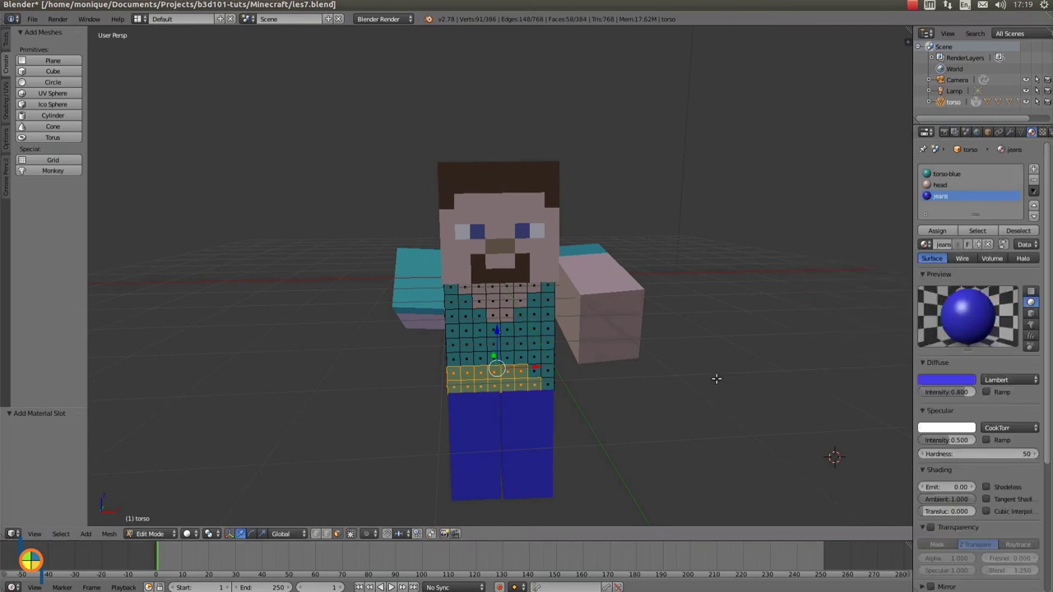
left_click(928, 232)
middle_click_drag(732, 406, 748, 406)
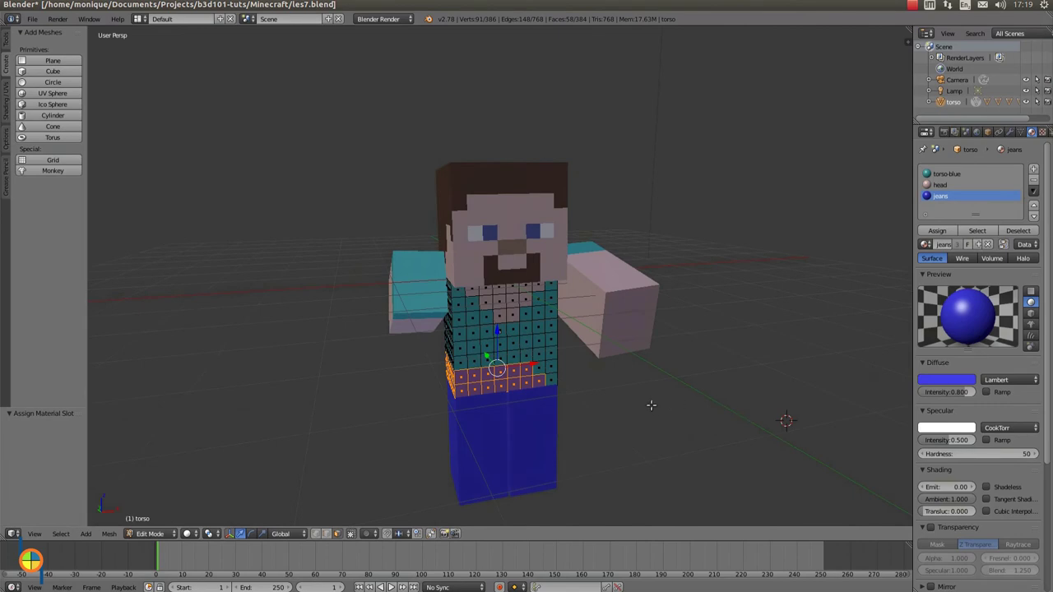
scroll(437, 458, "down", 2)
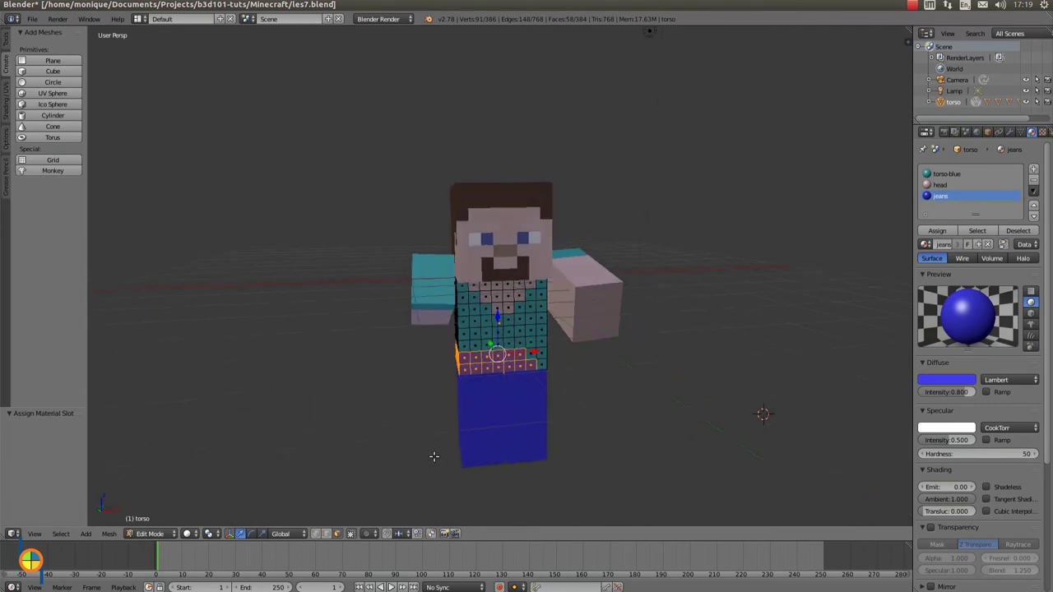
left_click(150, 533)
left_click(149, 520)
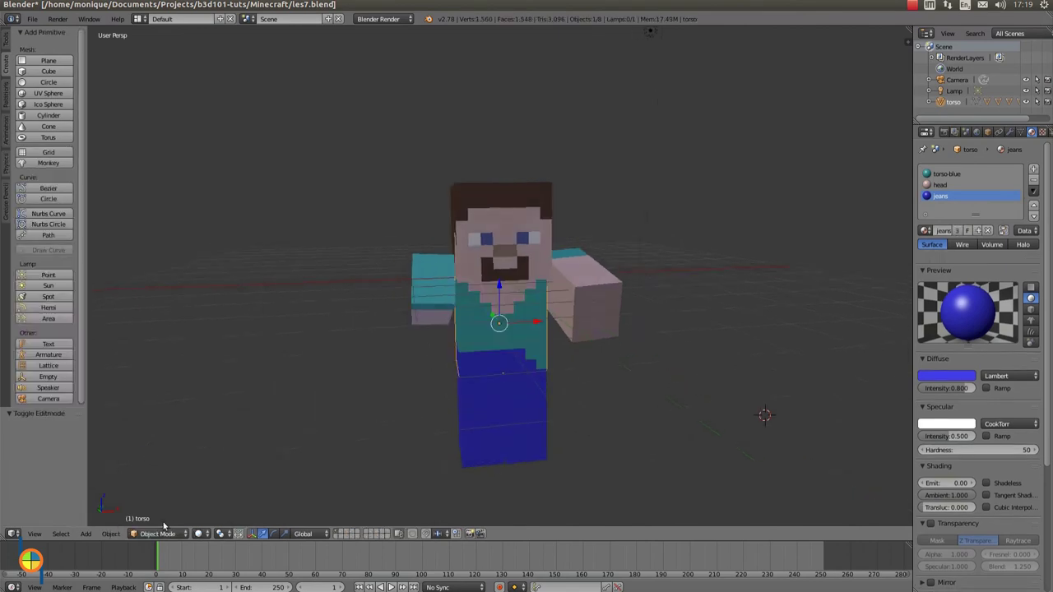
mouse_move(504, 458)
middle_mouse_down()
mouse_move(466, 450)
mouse_move(499, 447)
middle_mouse_up()
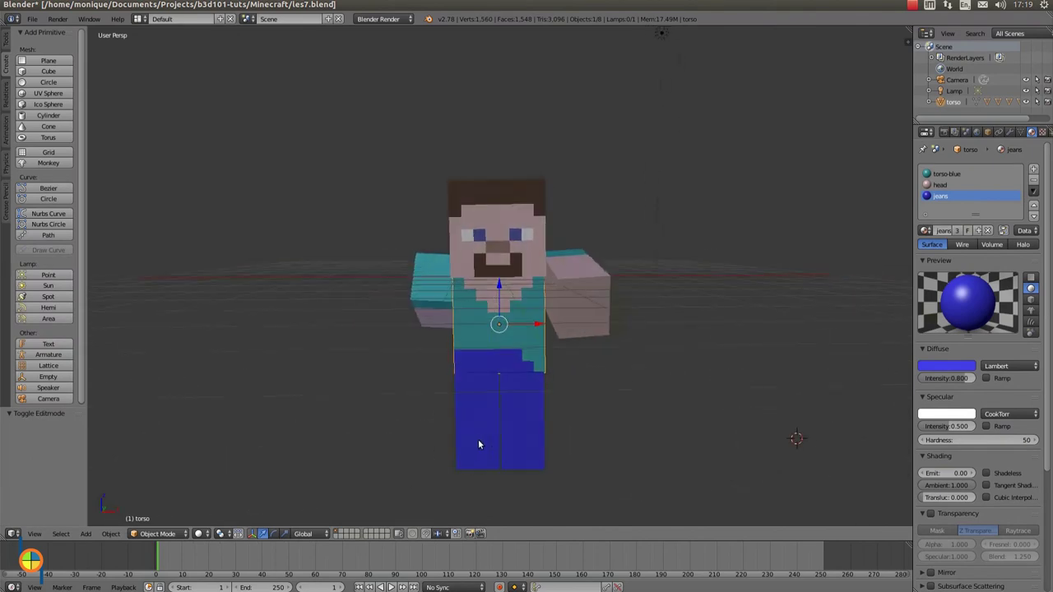
Select the left leg and subdivide its mesh with 7 cuts in Edit Mode.
right_click(475, 442)
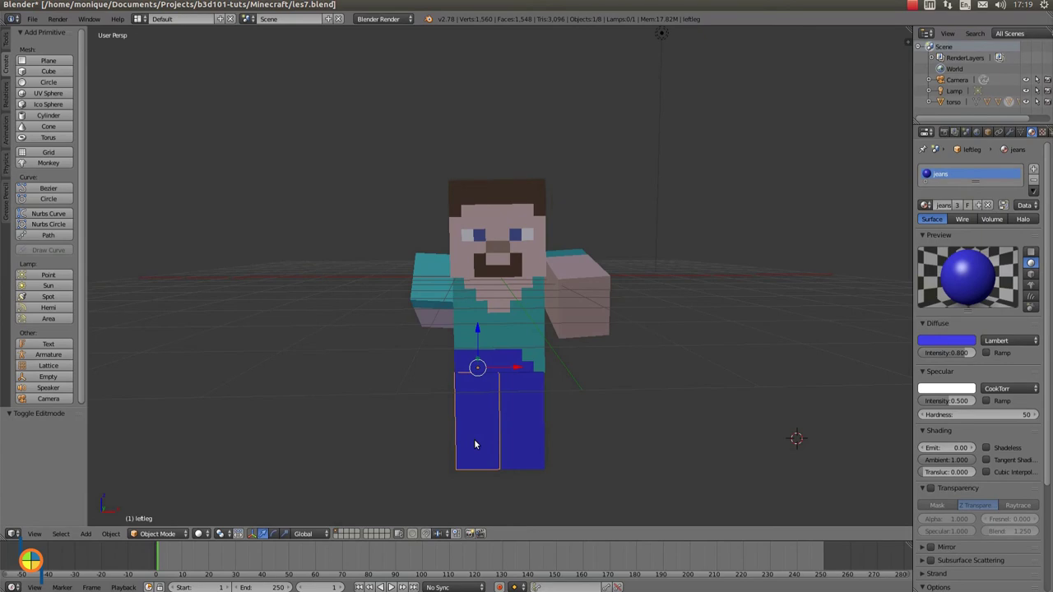
left_click(156, 533)
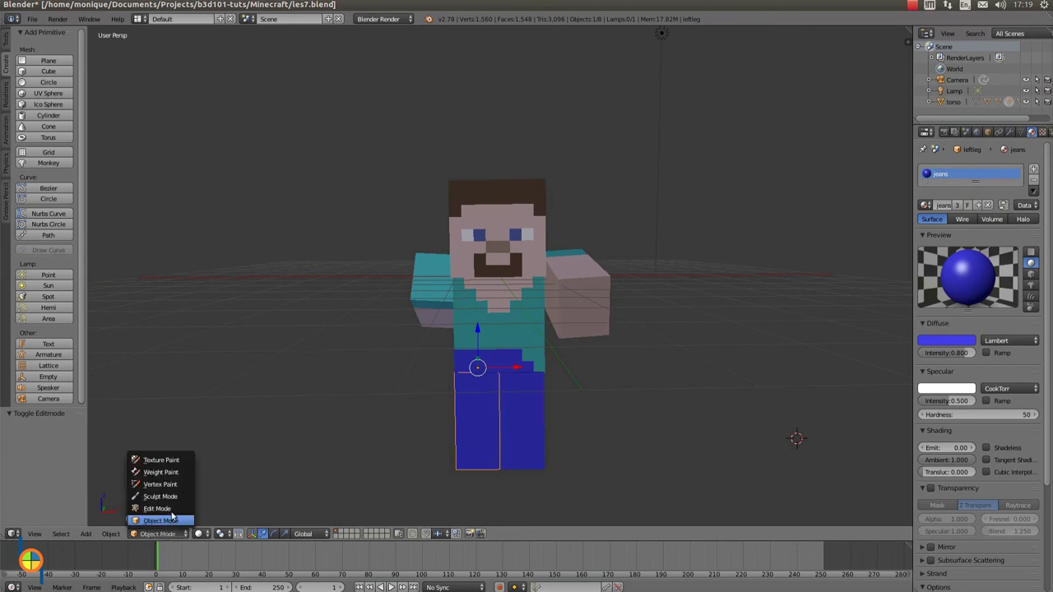
left_click(149, 509)
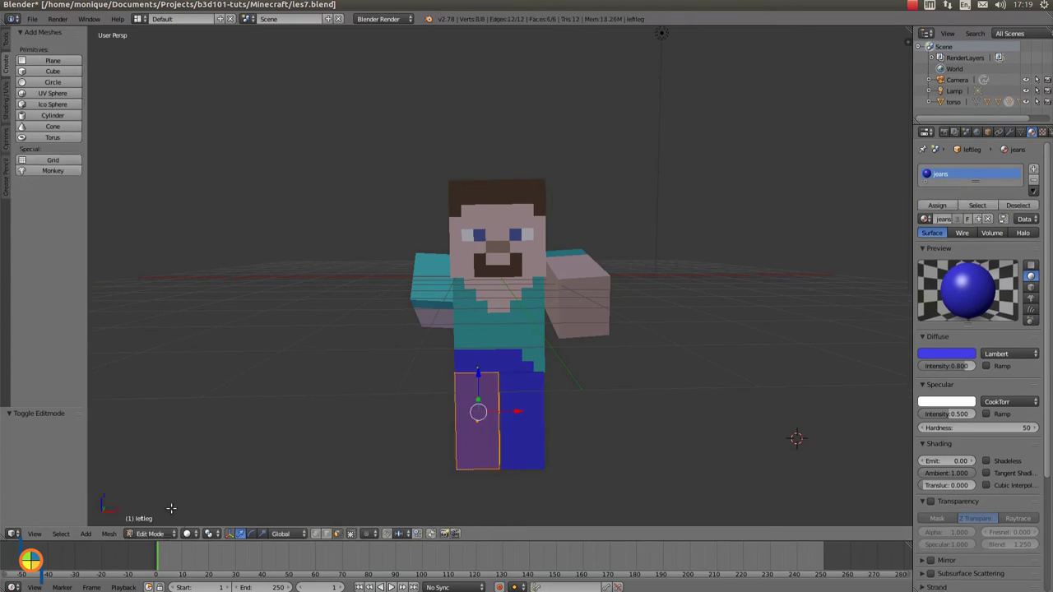
key("w")
left_click(311, 330)
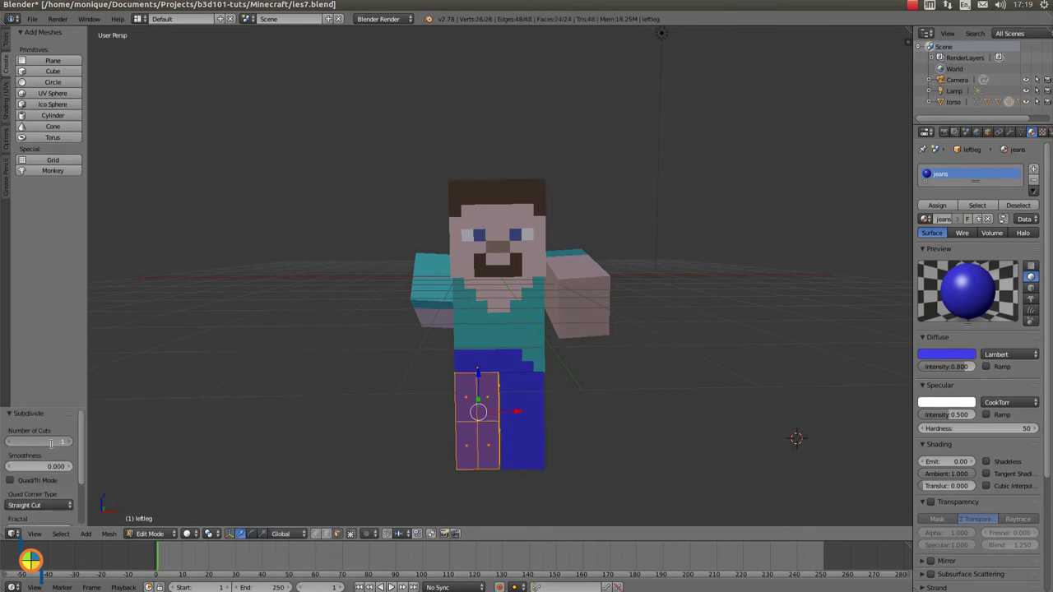
left_click_drag(51, 444, 83, 445)
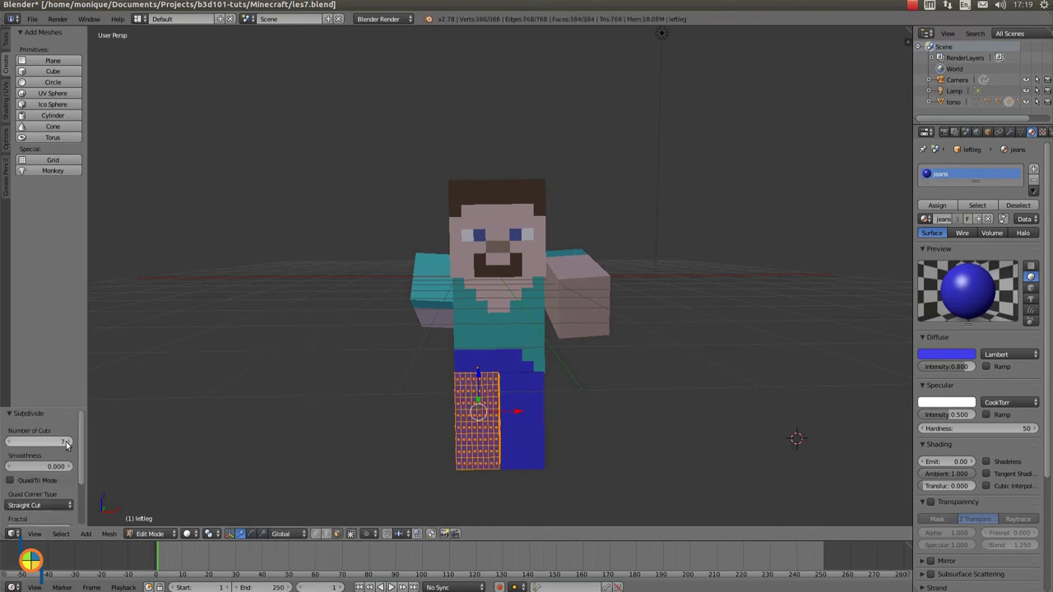
mouse_move(282, 461)
middle_mouse_down()
mouse_move(353, 458)
mouse_move(304, 451)
middle_mouse_up()
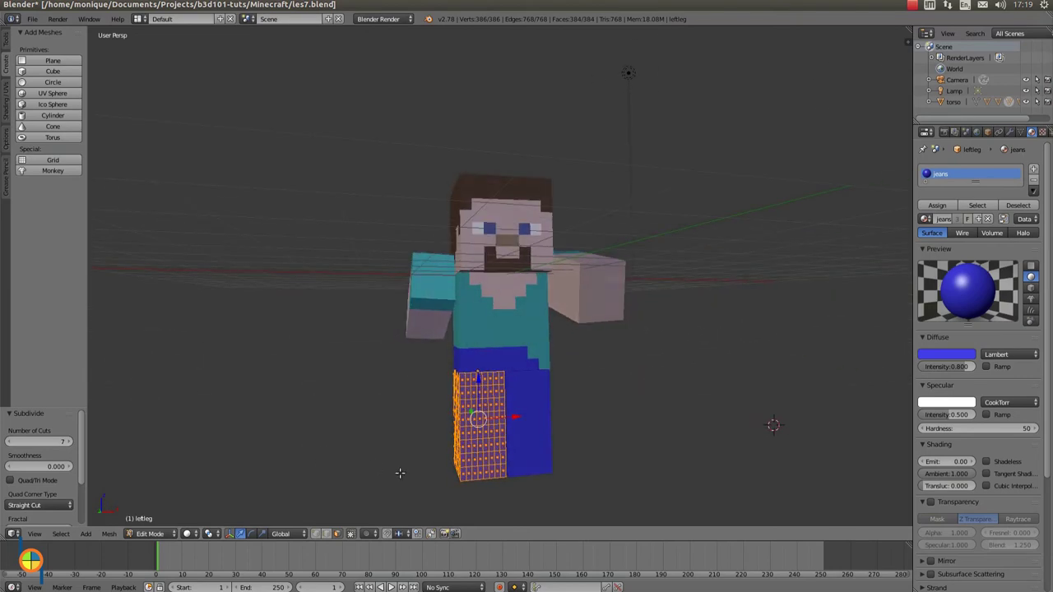
Box-select the bottom band of faces around the left foot from front, back and side.
key("a")
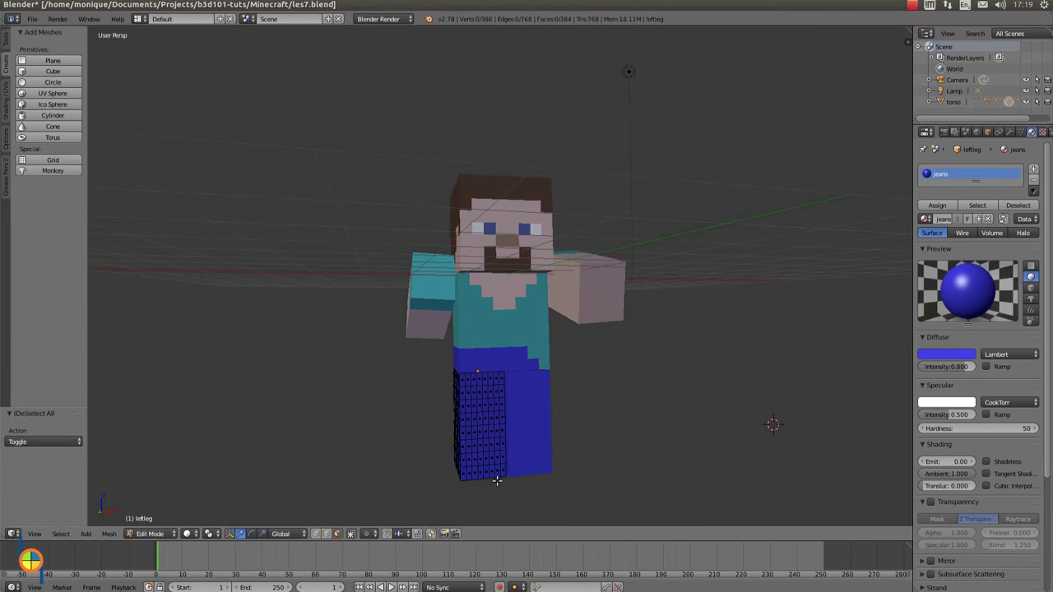
key("b")
mouse_move(506, 476)
left_mouse_down()
mouse_move(472, 458)
mouse_move(461, 465)
left_mouse_up()
middle_click_drag(392, 479, 510, 484)
key("b")
left_click_drag(525, 479, 470, 462)
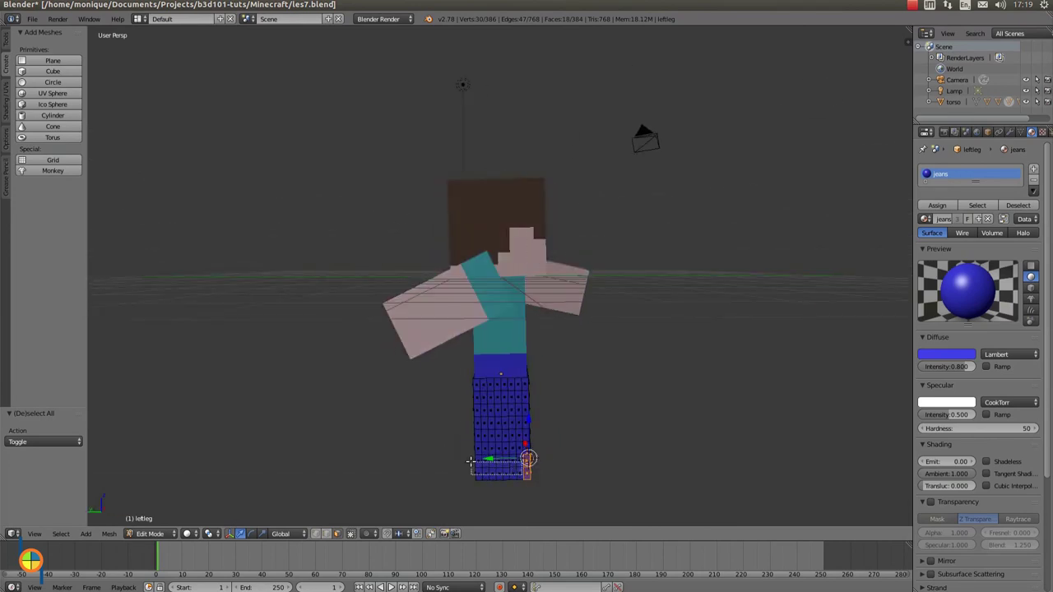
middle_click_drag(419, 480, 571, 485)
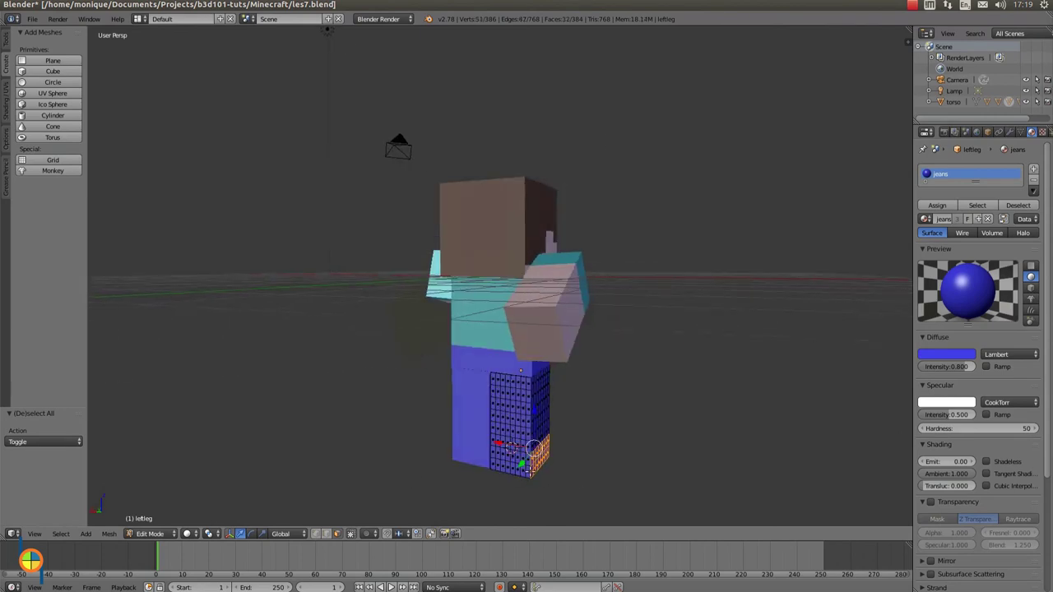
key("b")
mouse_move(526, 473)
left_mouse_down()
mouse_move(481, 467)
mouse_move(534, 449)
mouse_move(524, 447)
left_mouse_up()
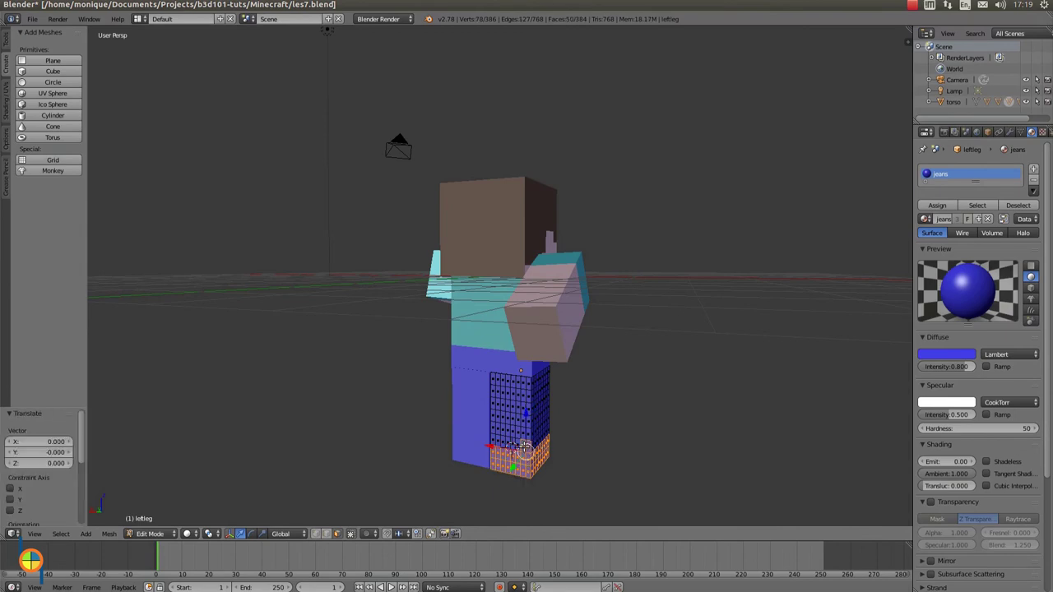
mouse_move(524, 446)
middle_mouse_down()
mouse_move(470, 463)
mouse_move(324, 461)
mouse_move(354, 467)
middle_mouse_up()
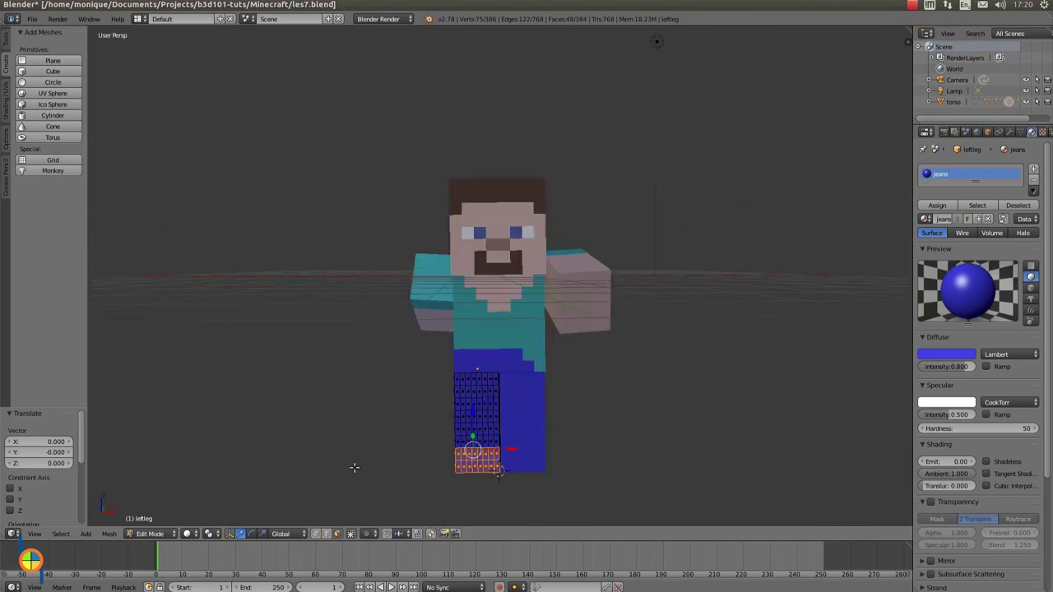
In Object Mode, rotate the right leg -73.9° about X so it swings forward.
left_click(152, 534)
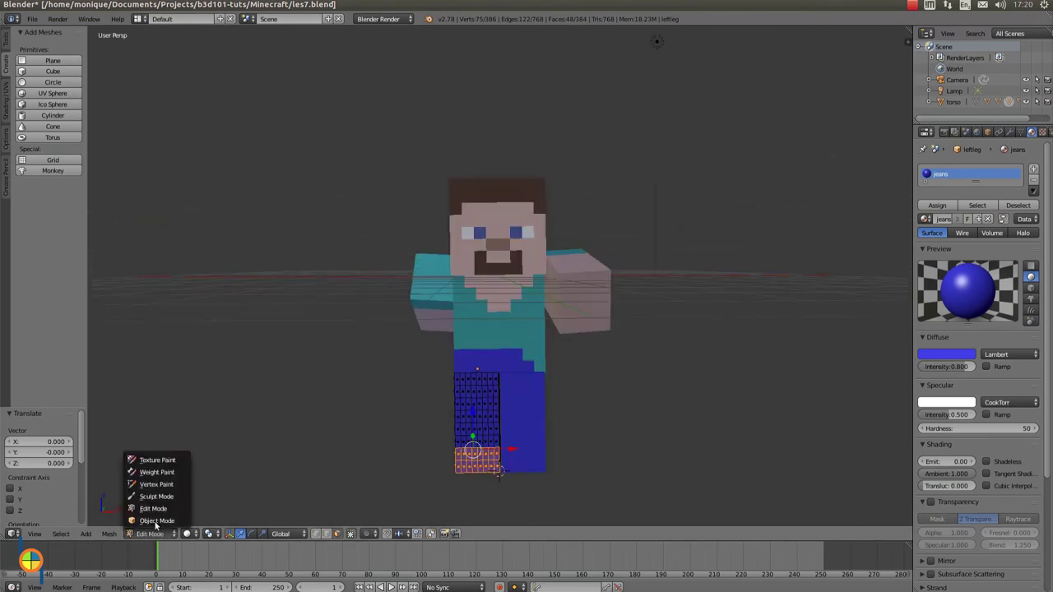
left_click(152, 521)
right_click(526, 437)
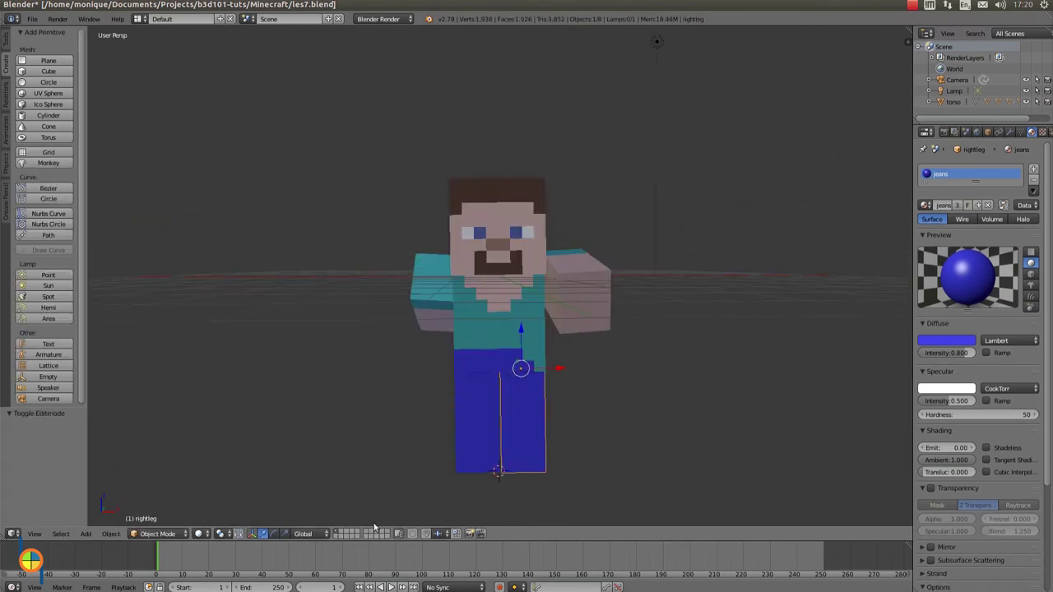
middle_click_drag(559, 480, 461, 486)
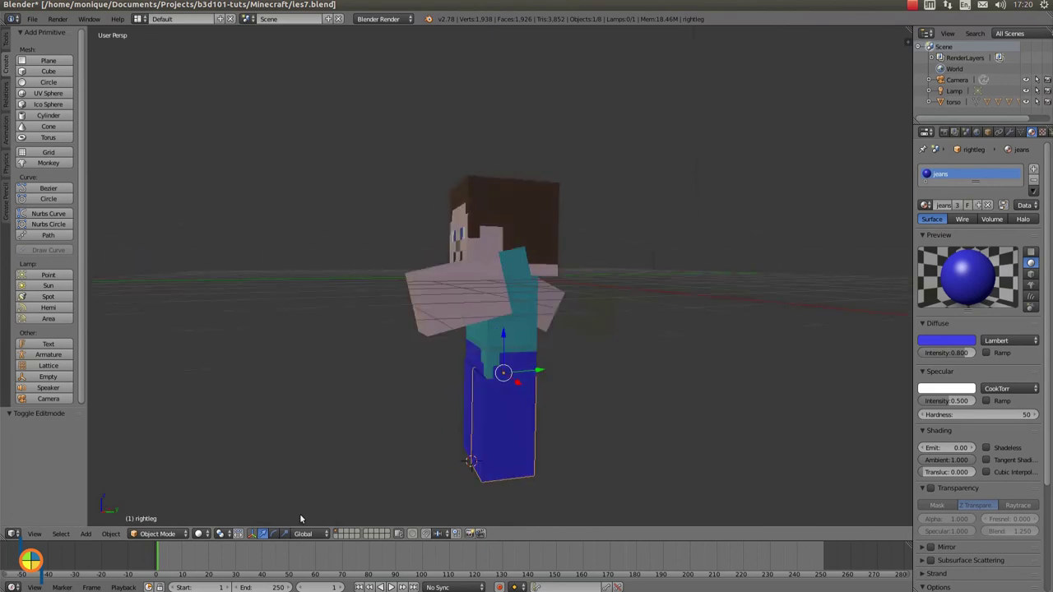
left_click(275, 534)
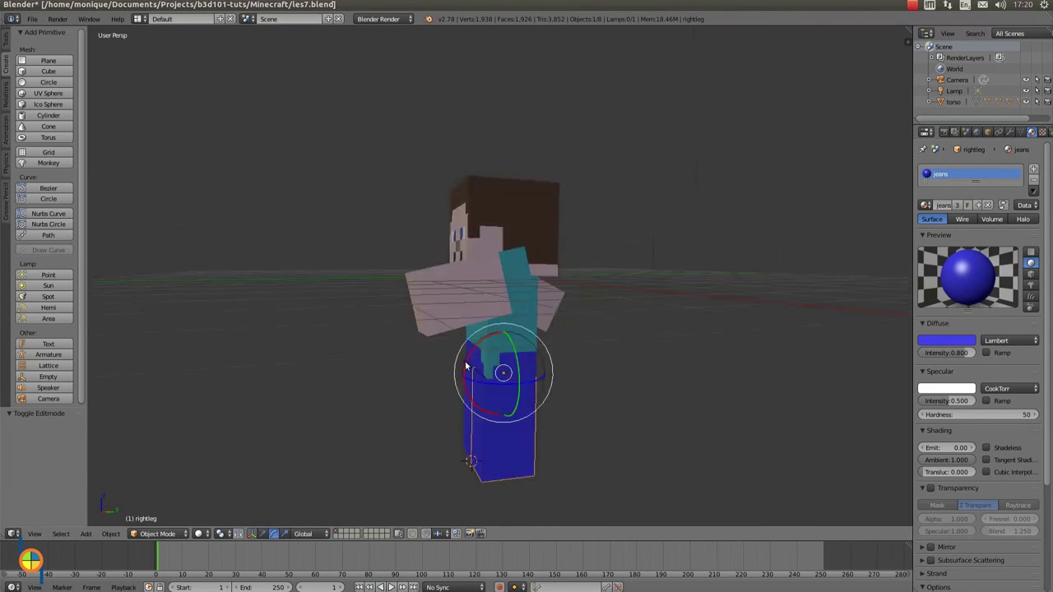
left_click_drag(465, 365, 424, 495)
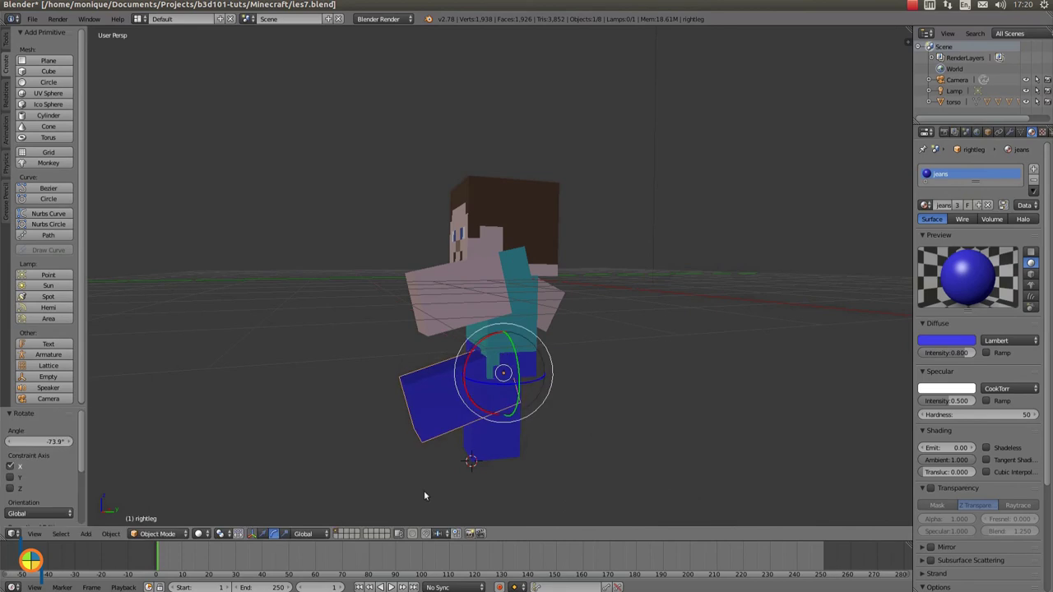
middle_click_drag(342, 474, 517, 478)
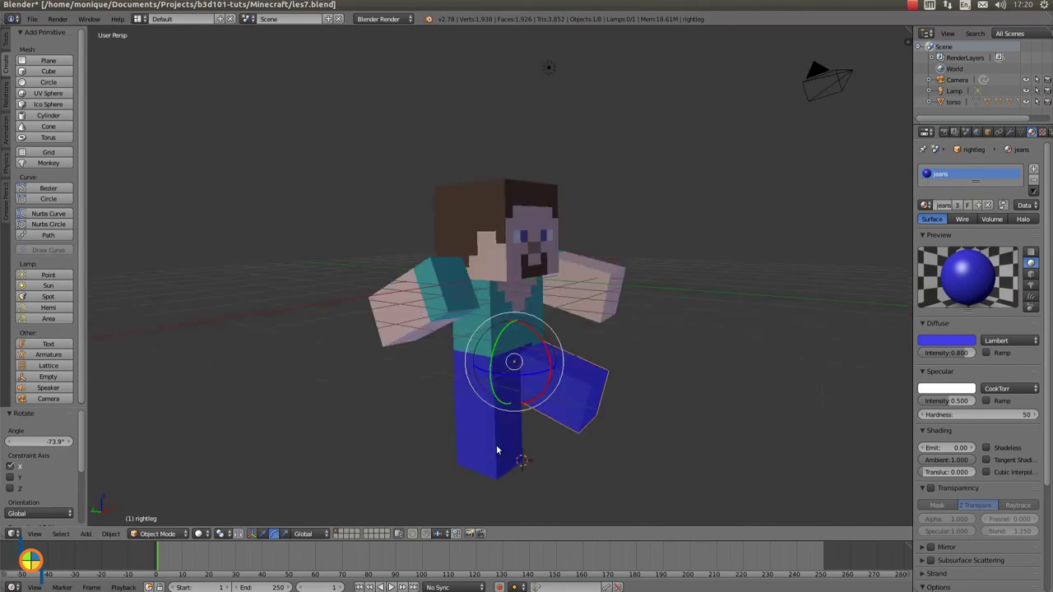
right_click(497, 450)
left_click(174, 533)
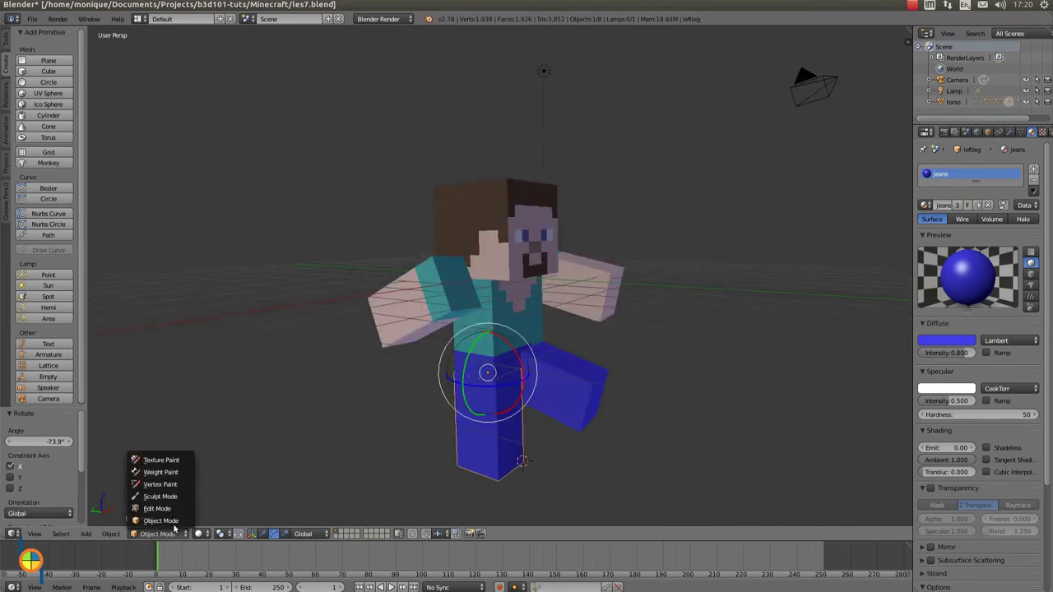
In Edit Mode, box-select the bottom foot band of the left leg.
left_click(173, 510)
middle_click_drag(588, 446, 401, 441)
left_click(241, 533)
key("b")
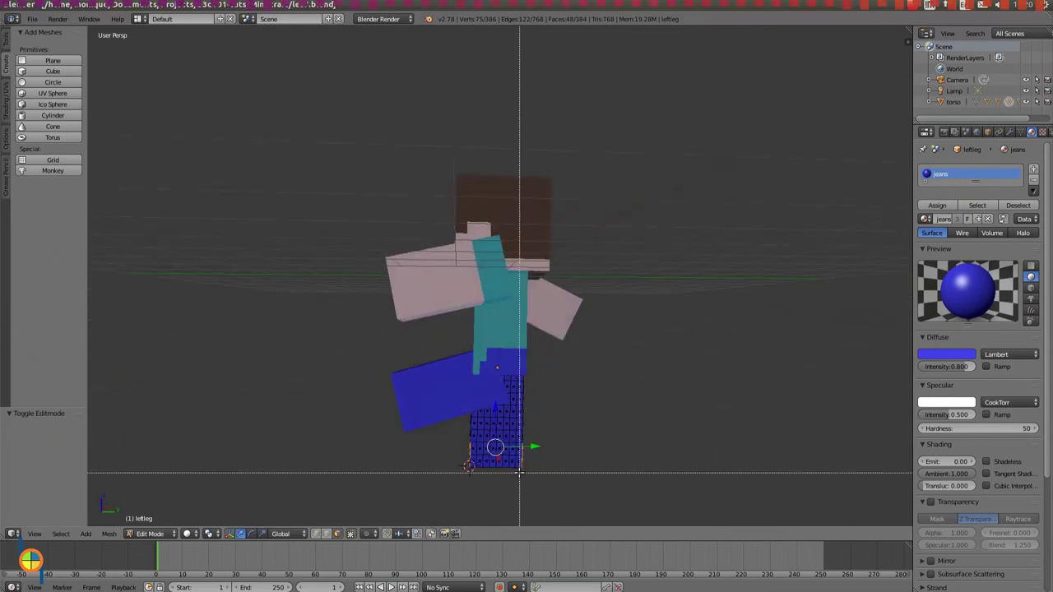
left_click_drag(522, 470, 467, 444)
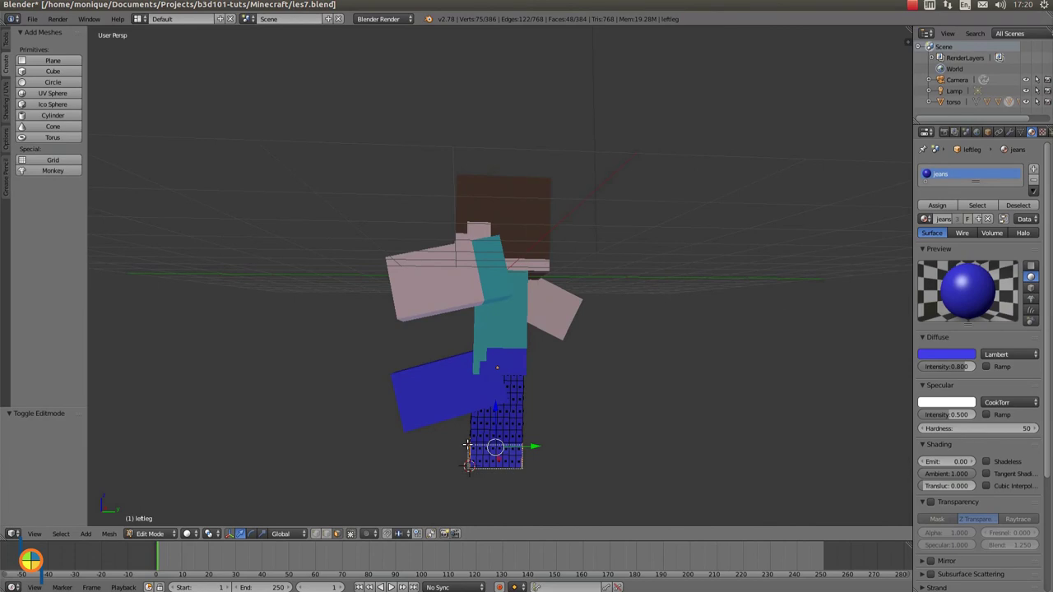
middle_click_drag(435, 461, 547, 472)
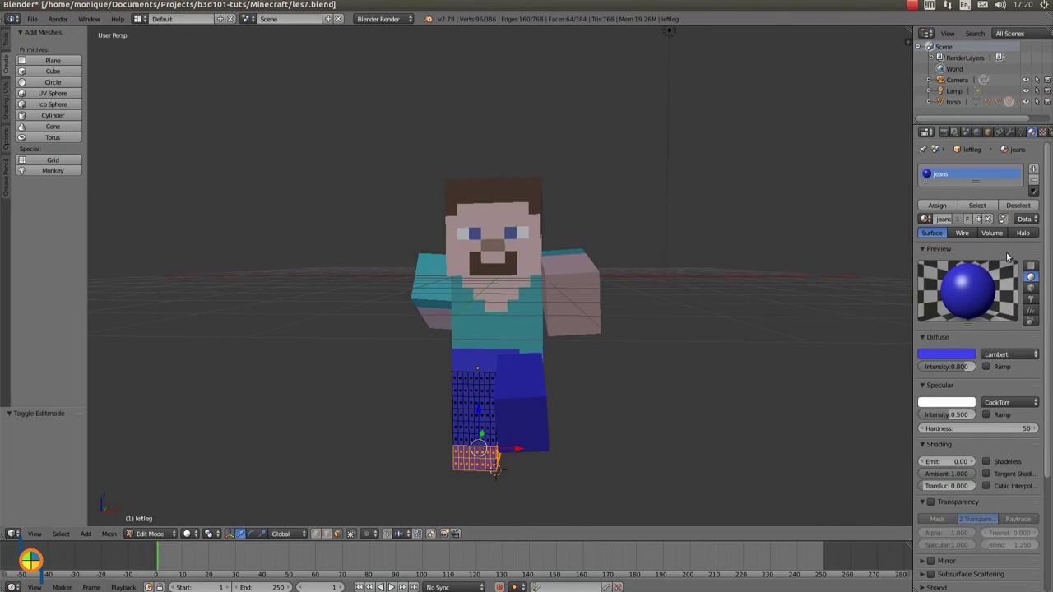
Give the foot band a new slot with the torso-blue material and return to Object Mode.
left_click(1034, 169)
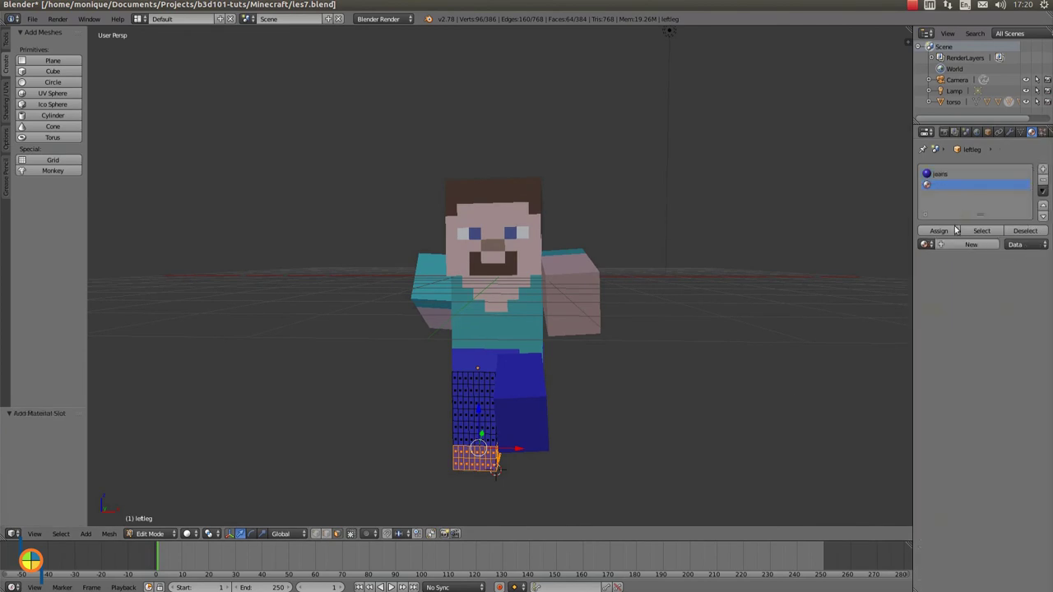
left_click(929, 244)
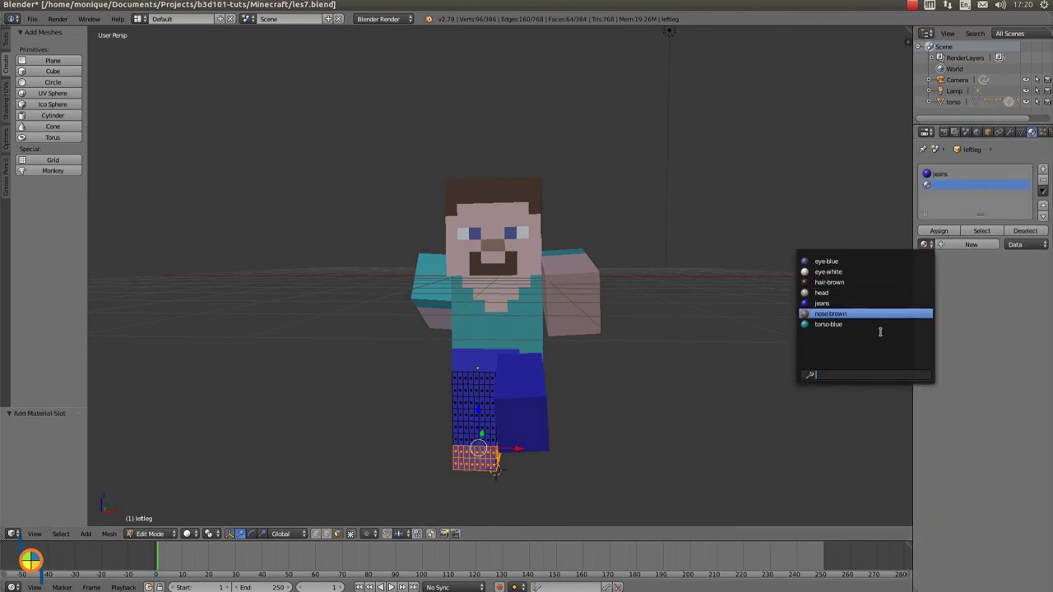
left_click(877, 325)
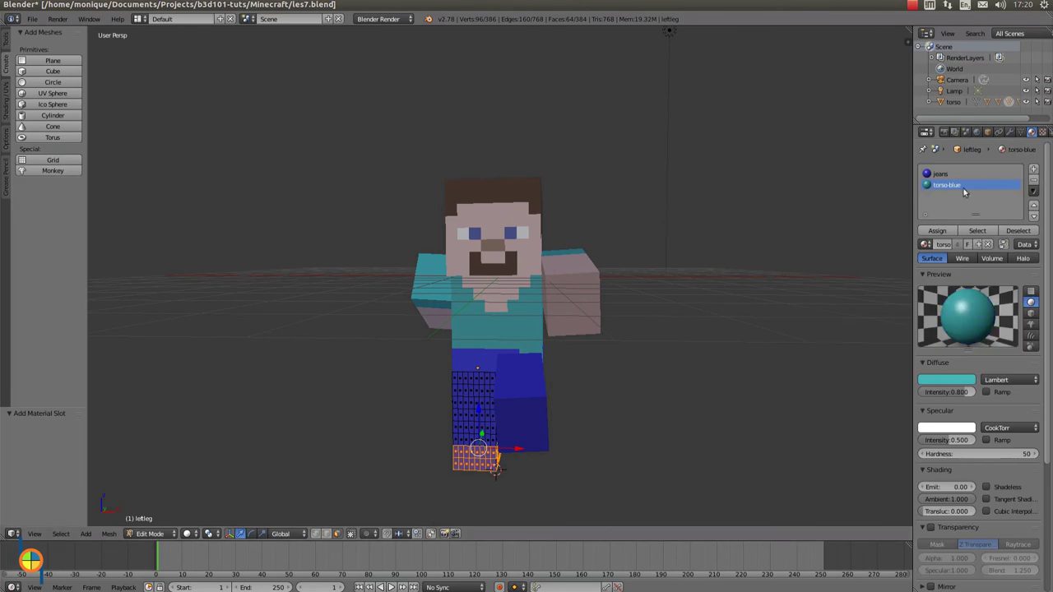
mouse_move(703, 401)
middle_mouse_down()
mouse_move(615, 416)
mouse_move(726, 416)
middle_mouse_up()
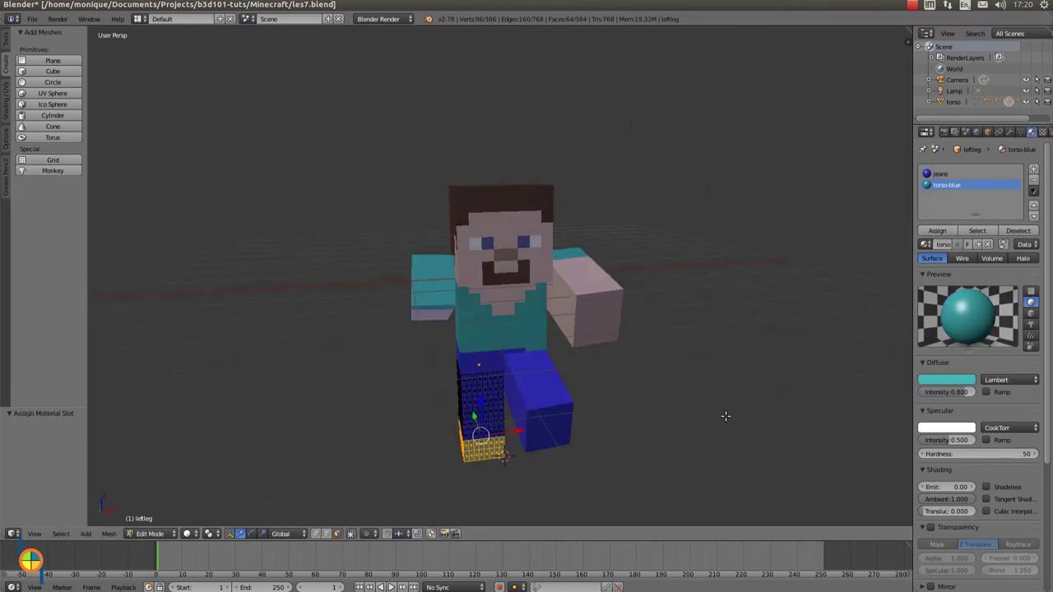
left_click(151, 535)
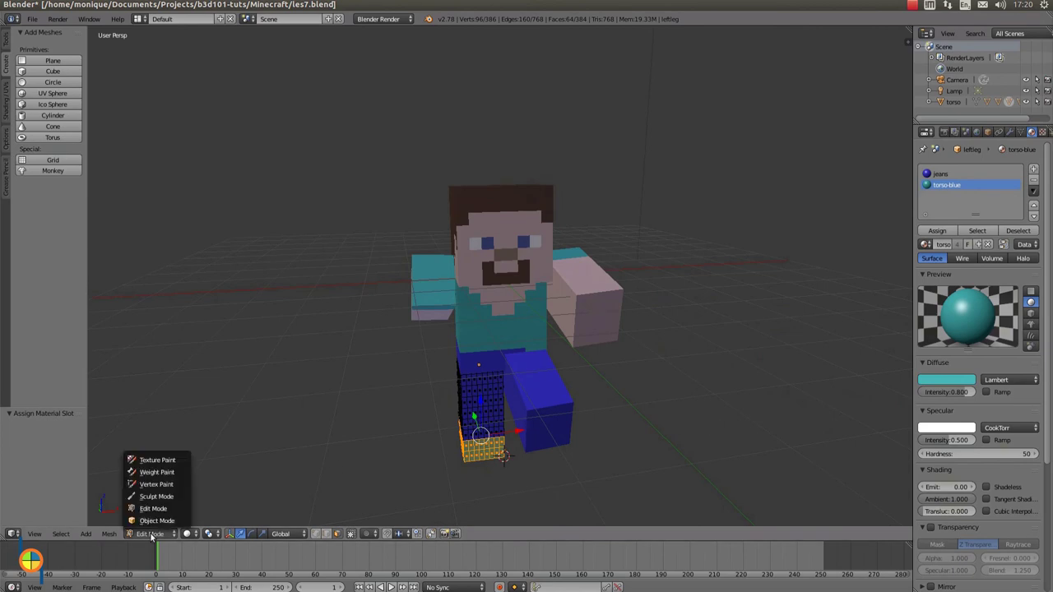
left_click(156, 521)
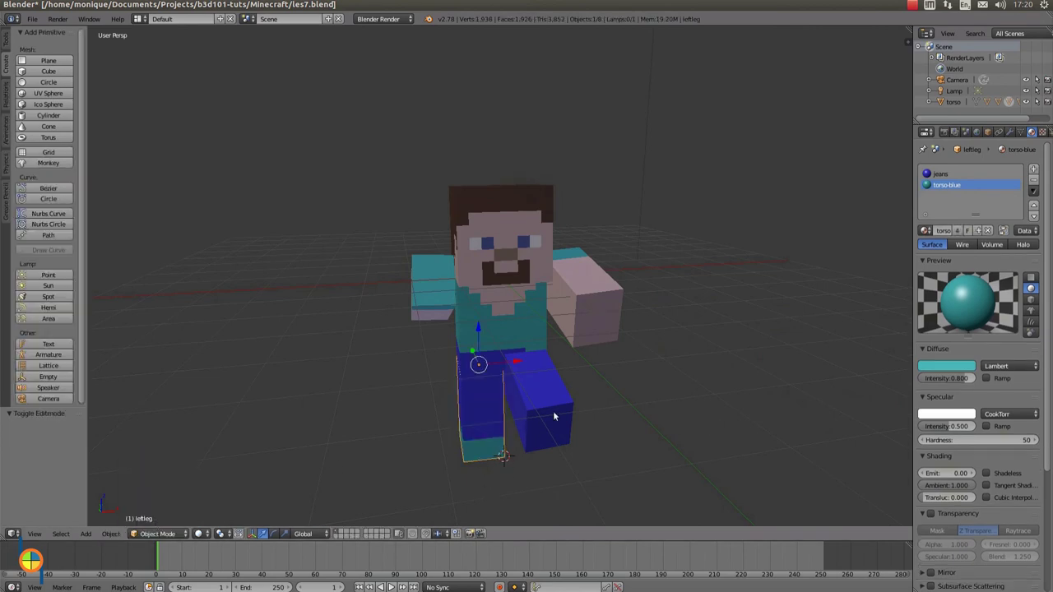
Rotate the right leg back 76.231° about X so it hangs straight beside the left.
right_click(553, 416)
left_click(274, 533)
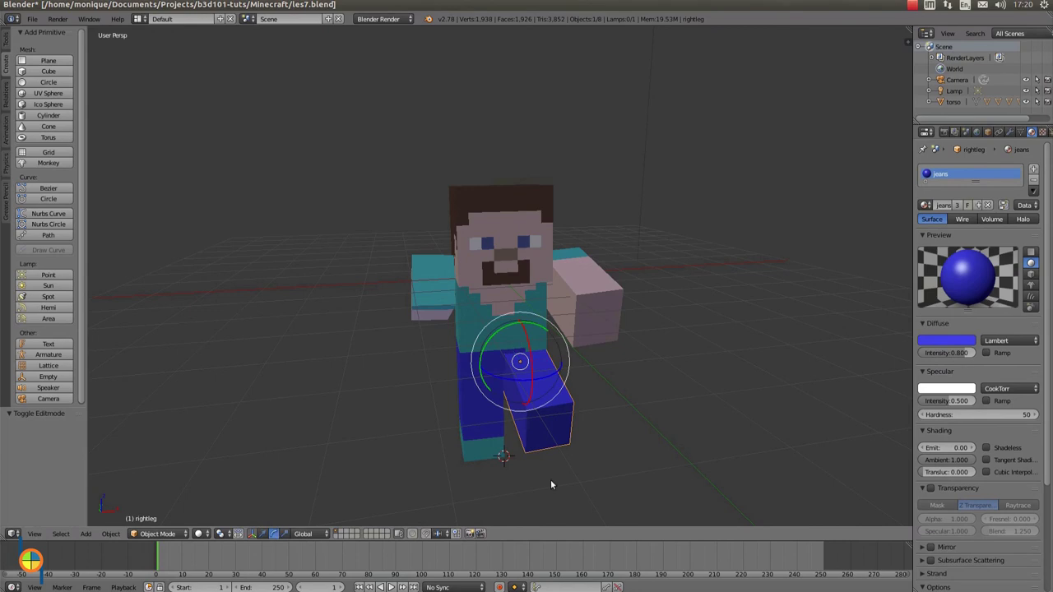
middle_click_drag(759, 404, 617, 456)
middle_click_drag(529, 377, 535, 331)
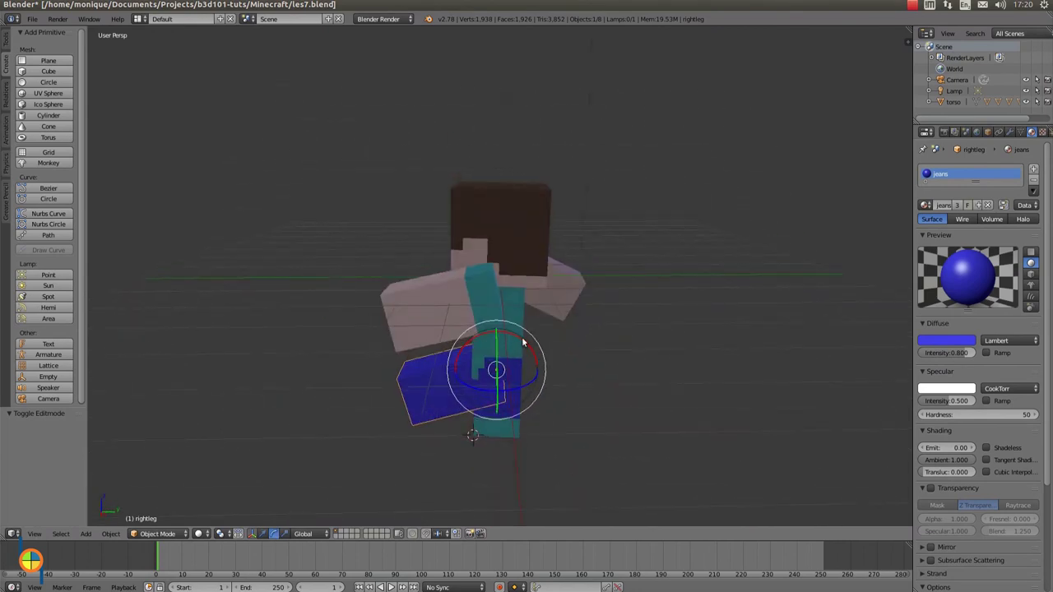
left_click_drag(523, 342, 476, 349)
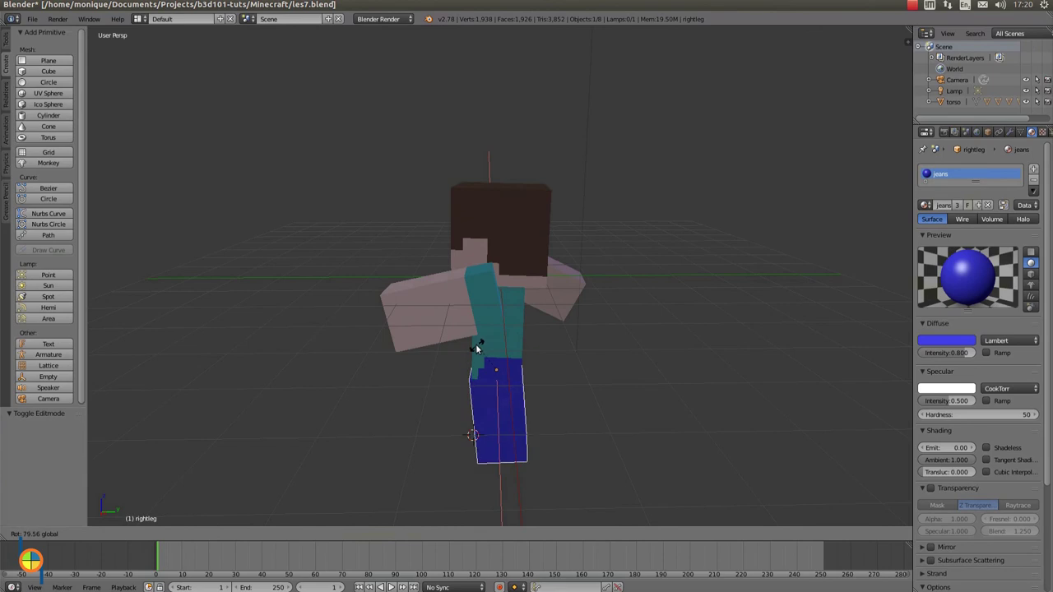
left_click_drag(476, 349, 480, 349)
middle_click_drag(413, 427, 530, 432)
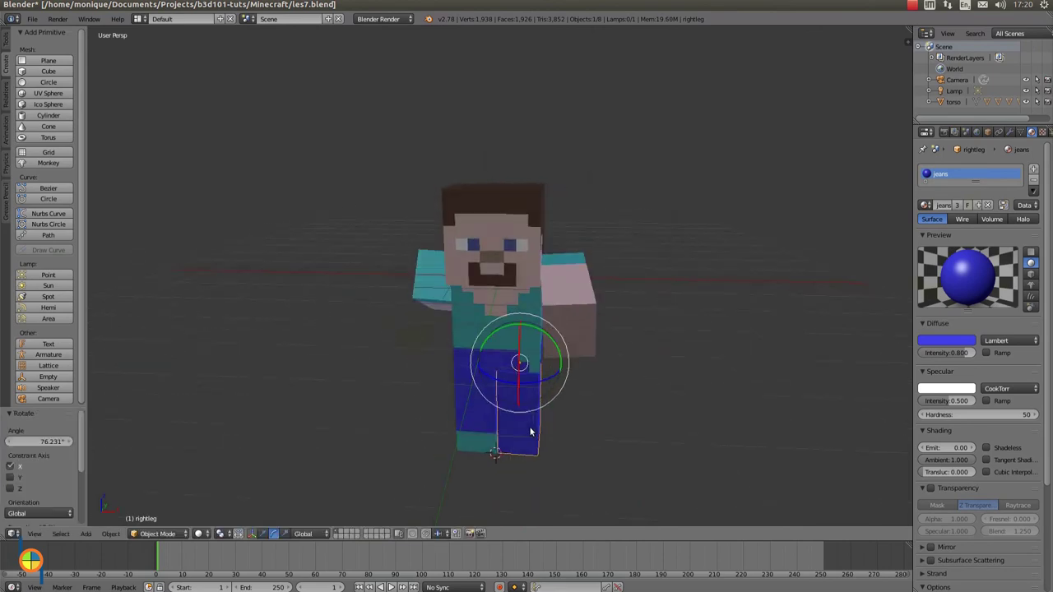
left_click(263, 533)
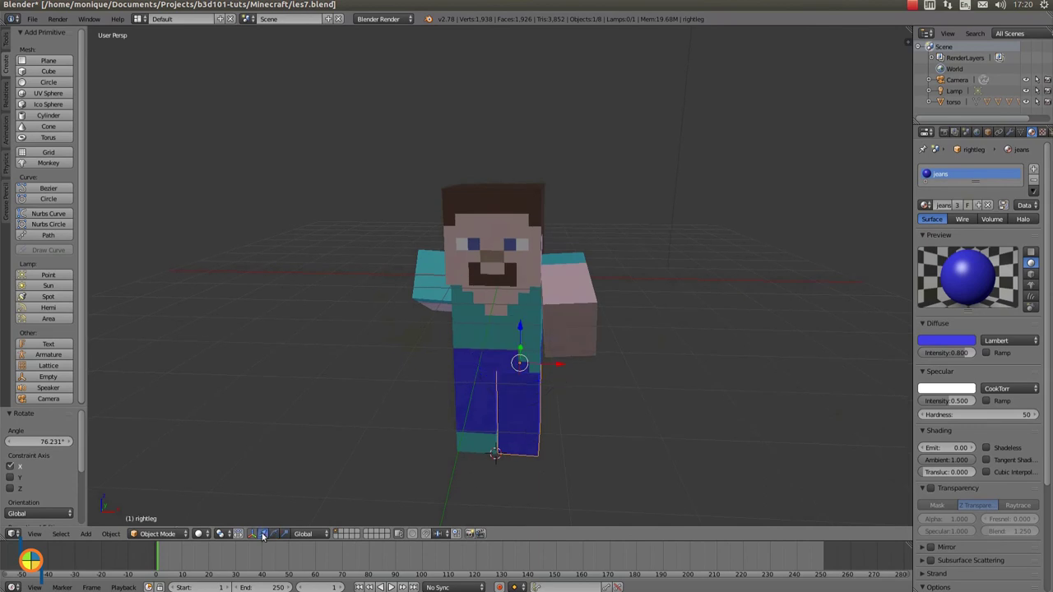
left_click(174, 535)
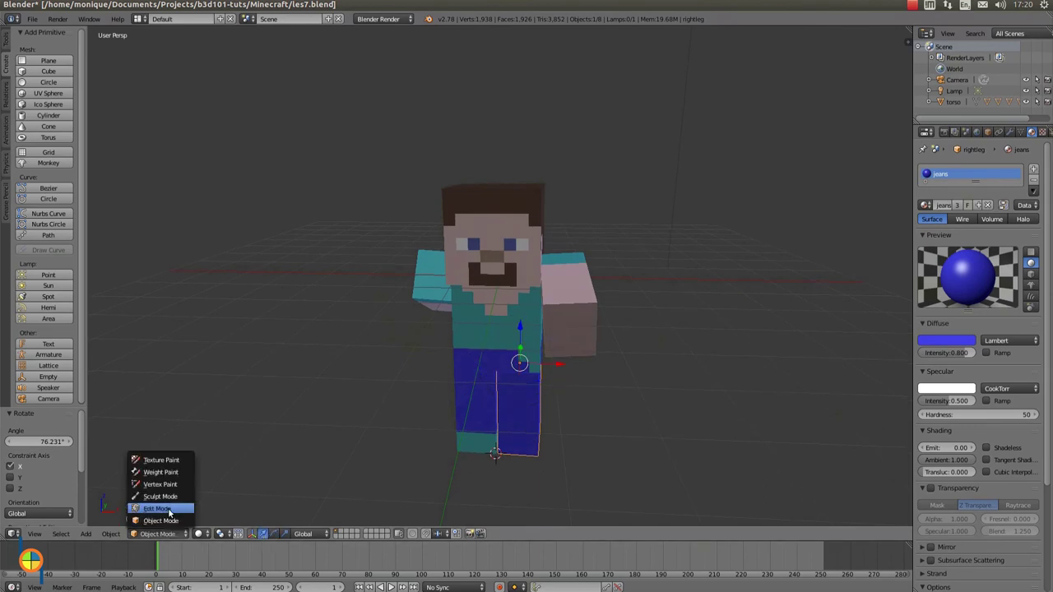
Subdivide the right leg's mesh with 7 cuts in Edit Mode.
left_click(169, 511)
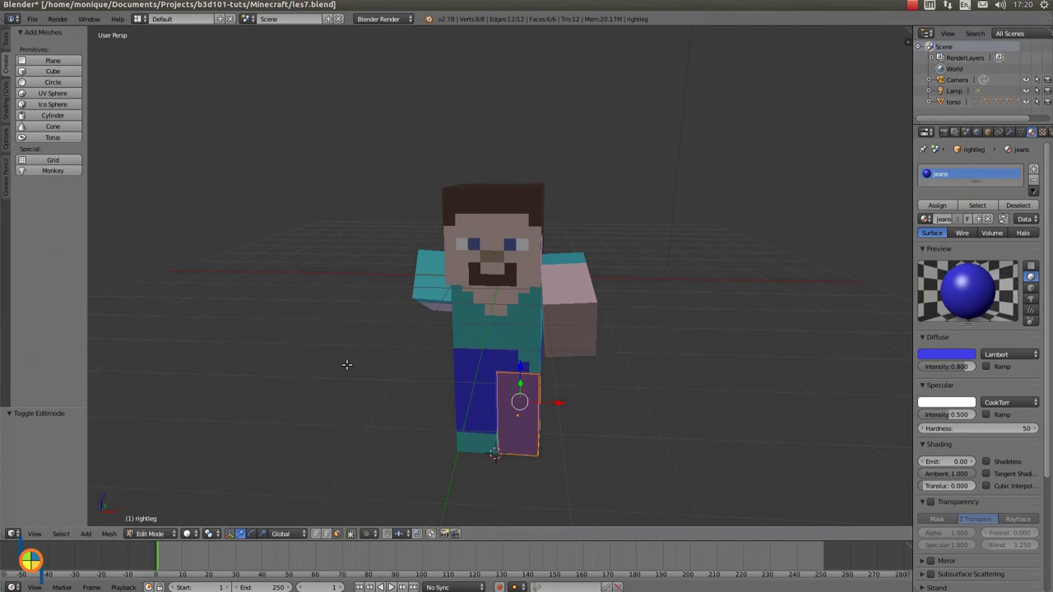
key("w")
left_click(332, 331)
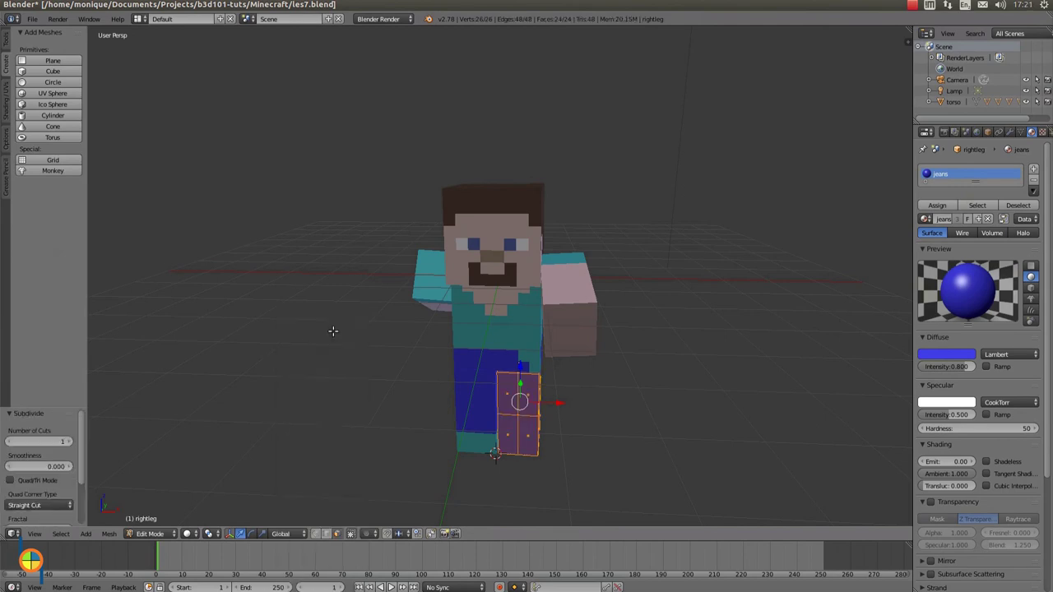
left_click(54, 444)
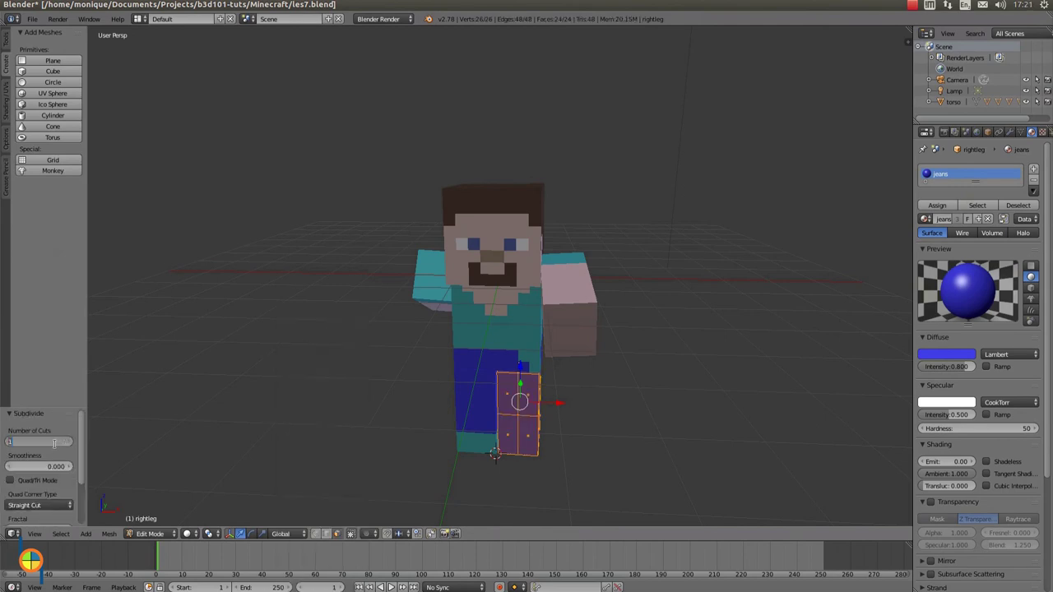
type("7")
key("Return")
mouse_move(616, 451)
middle_mouse_down()
mouse_move(480, 445)
mouse_move(565, 425)
mouse_move(617, 434)
mouse_move(609, 448)
middle_mouse_up()
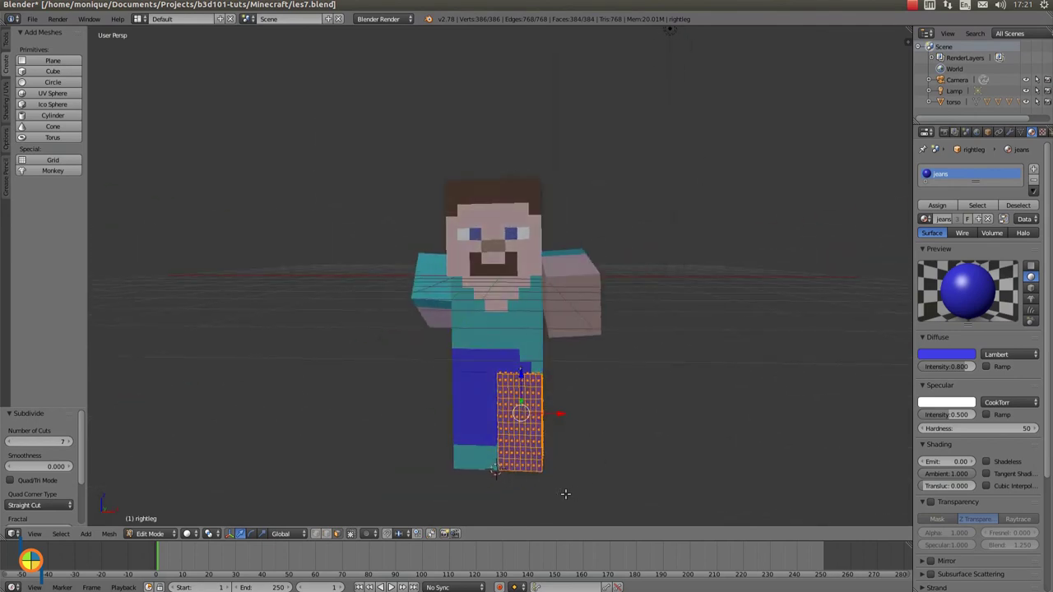
Deselect all, then box-select the right leg's bottom row of faces from several angles.
key("a")
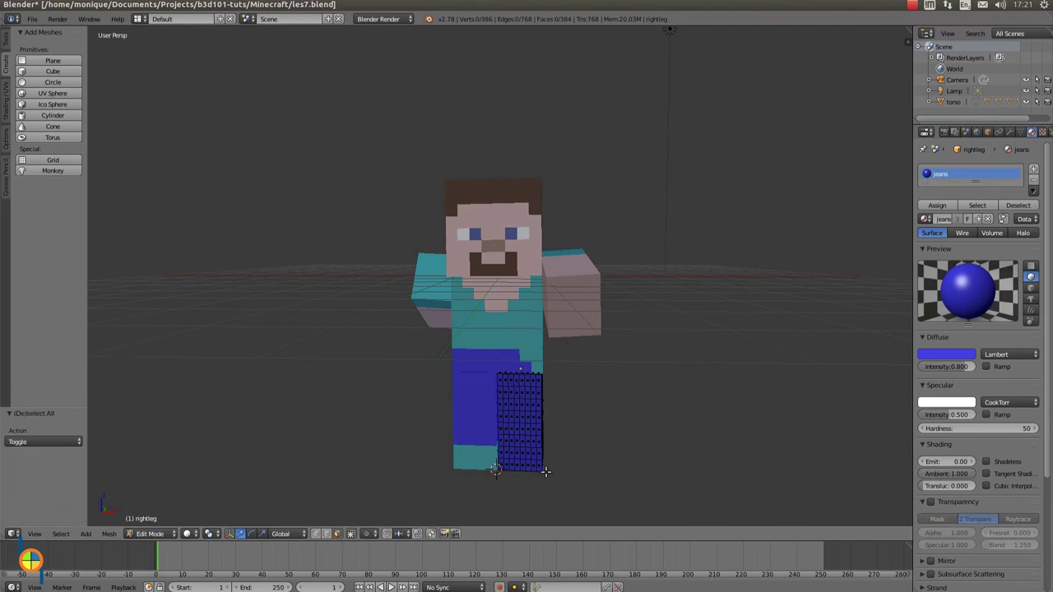
key("b")
left_click_drag(544, 472, 499, 451)
middle_click_drag(650, 458, 552, 458)
key("b")
left_click_drag(536, 475, 475, 458)
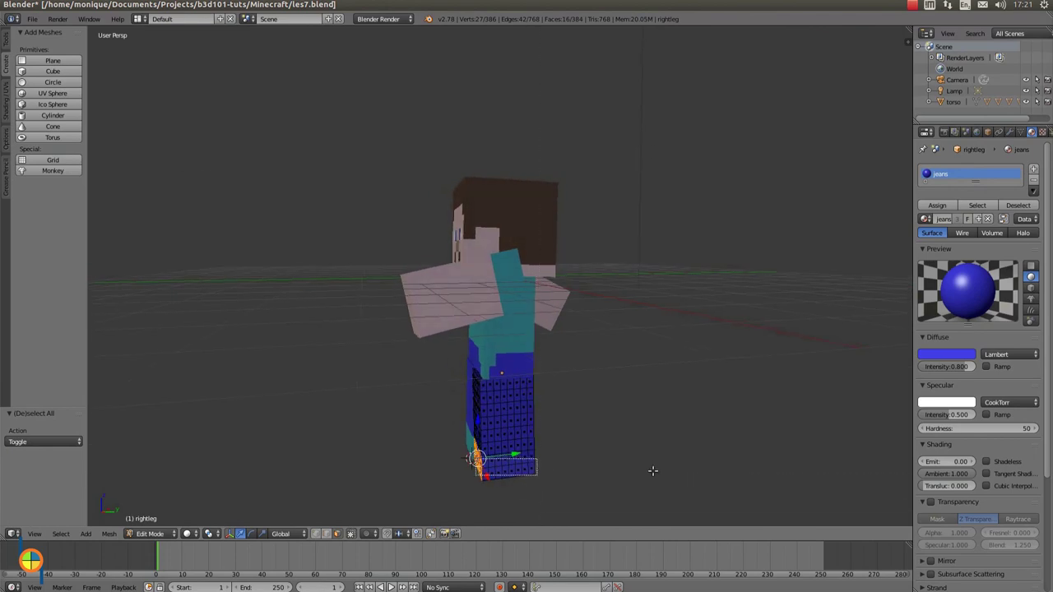
middle_click_drag(652, 470, 502, 476)
key("b")
mouse_move(504, 475)
left_mouse_down()
mouse_move(459, 452)
mouse_move(395, 466)
left_mouse_up()
middle_click_drag(395, 466, 628, 478)
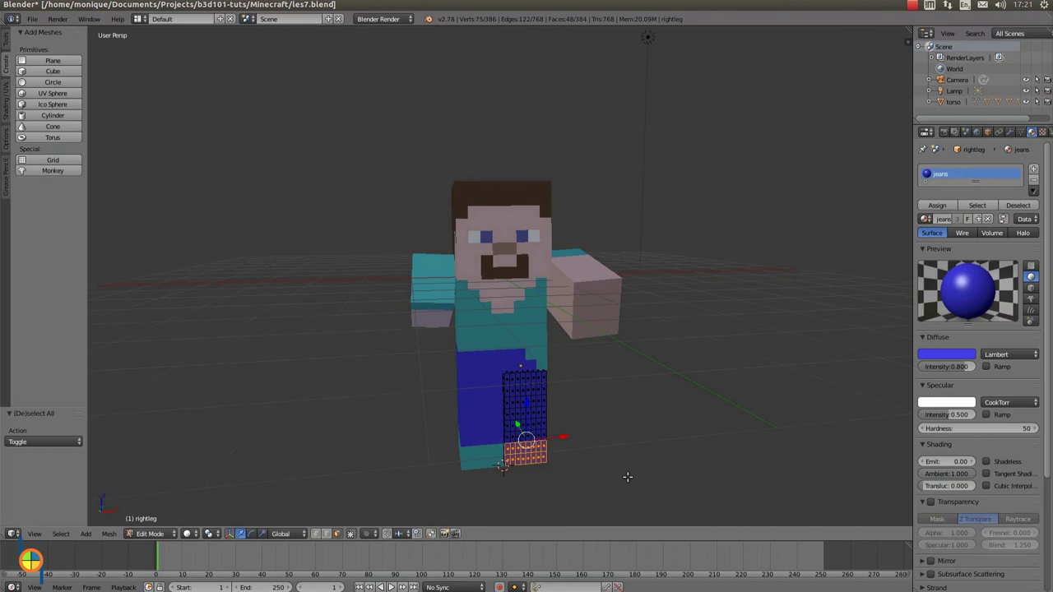
left_click(152, 534)
Return to Object Mode and swing the left leg forward 77.2° about the X axis.
left_click(156, 521)
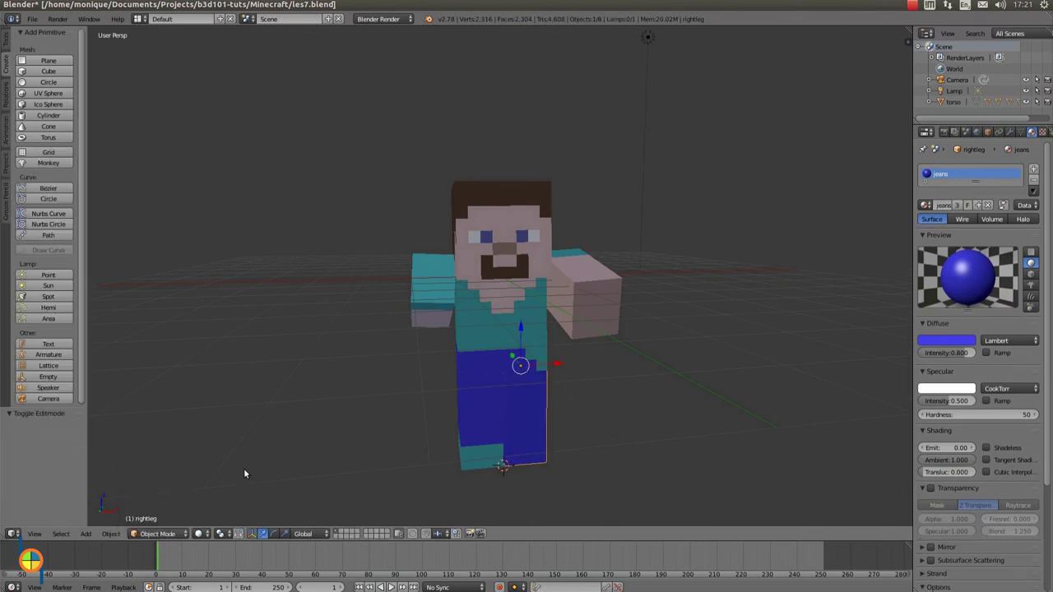
right_click(472, 427)
mouse_move(317, 441)
middle_mouse_down()
mouse_move(425, 461)
mouse_move(410, 457)
middle_mouse_up()
left_click(274, 533)
mouse_move(516, 340)
left_mouse_down()
mouse_move(554, 360)
mouse_move(564, 383)
mouse_move(503, 469)
left_mouse_up()
Select the right leg again, ready to switch its interaction mode.
middle_click_drag(490, 469, 492, 450)
right_click(507, 443)
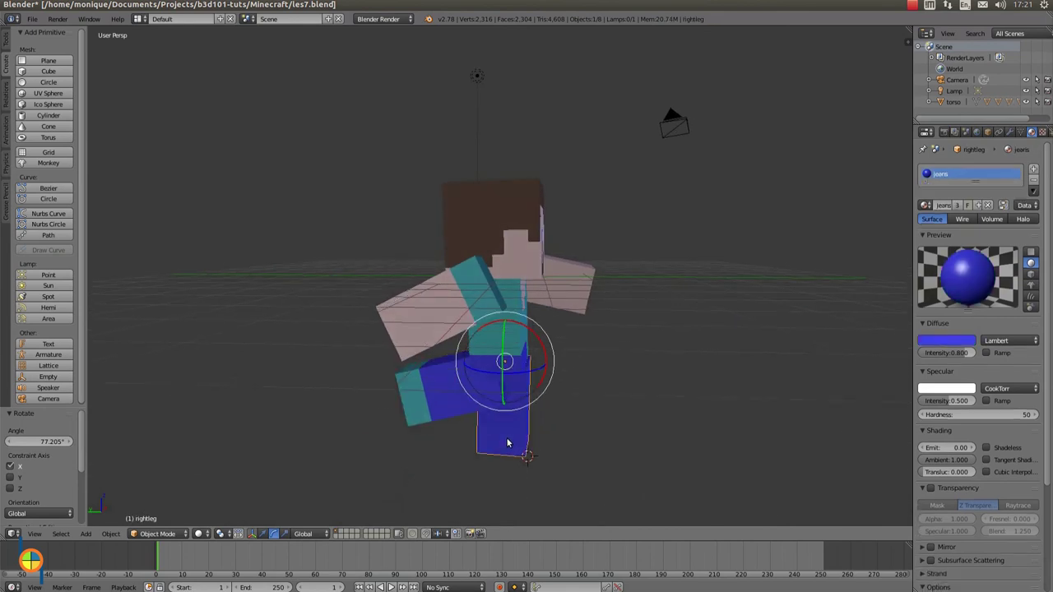
left_click(173, 537)
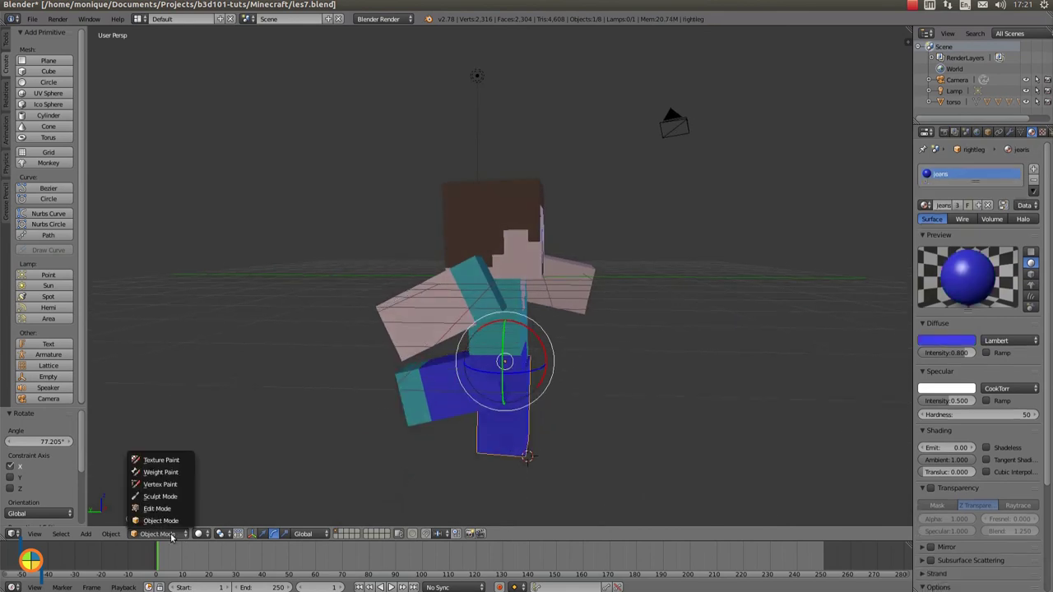
In Edit Mode, box-select the bottom foot vertices of the right leg.
left_click(174, 510)
key("b")
mouse_move(527, 457)
left_mouse_down()
mouse_move(471, 436)
mouse_move(464, 455)
left_mouse_up()
middle_click_drag(398, 449, 339, 445)
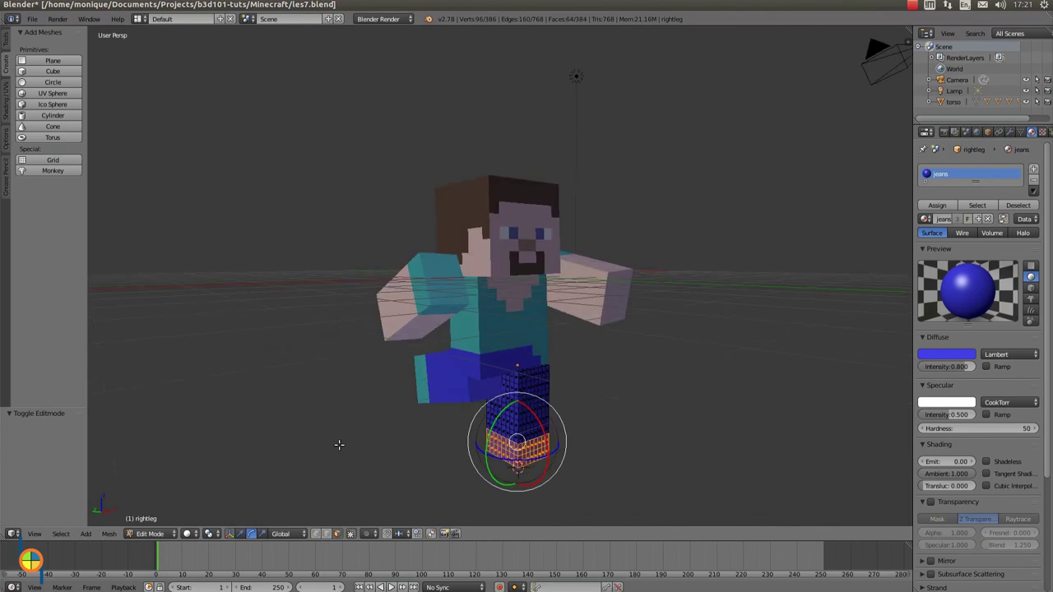
left_click(240, 534)
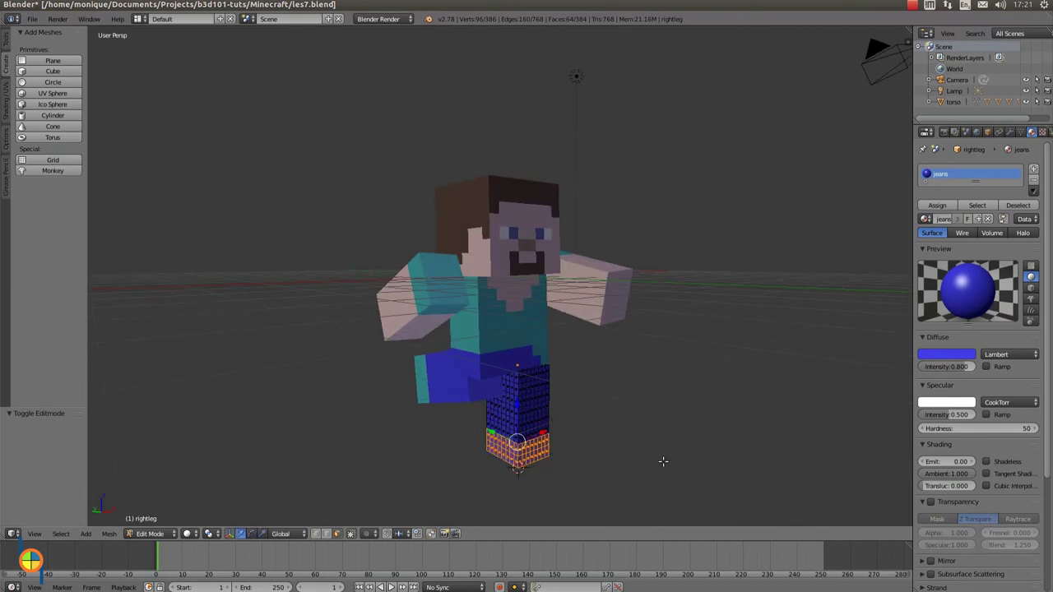
middle_click_drag(663, 463, 560, 467)
middle_click_drag(675, 458, 724, 458)
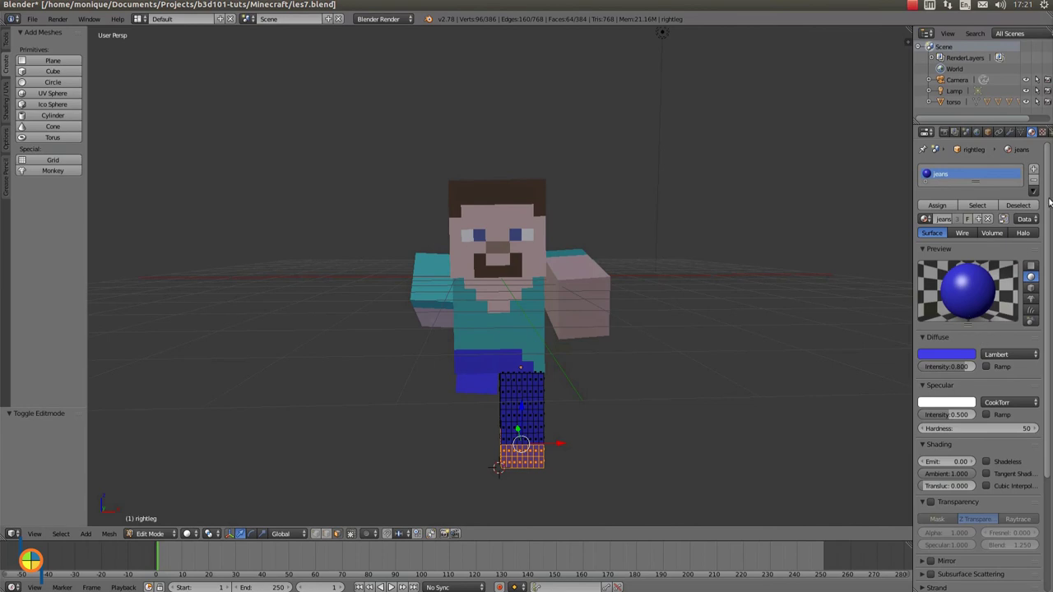
Add a material slot, assign torso-blue to the bottom band, and return to Object Mode.
left_click(1034, 171)
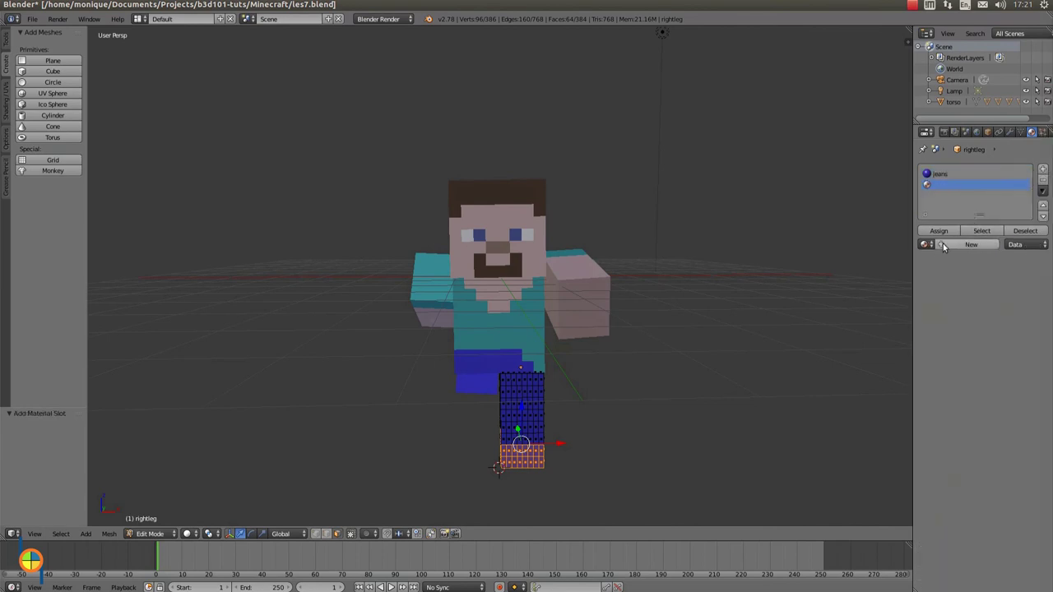
left_click(926, 244)
left_click(901, 323)
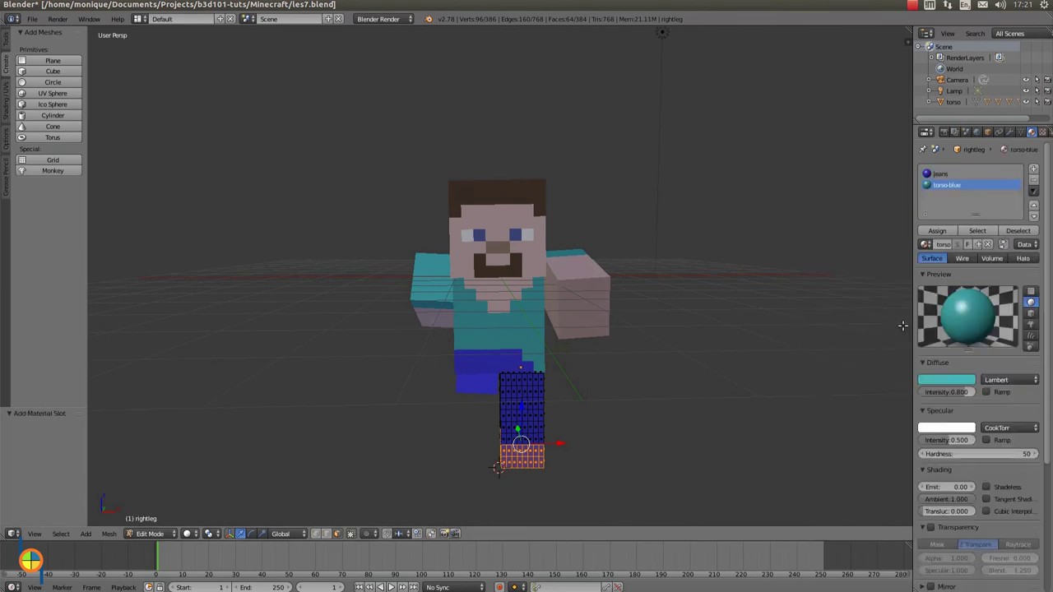
left_click(937, 232)
mouse_move(756, 396)
middle_mouse_down()
mouse_move(633, 402)
mouse_move(778, 402)
mouse_move(771, 384)
middle_mouse_up()
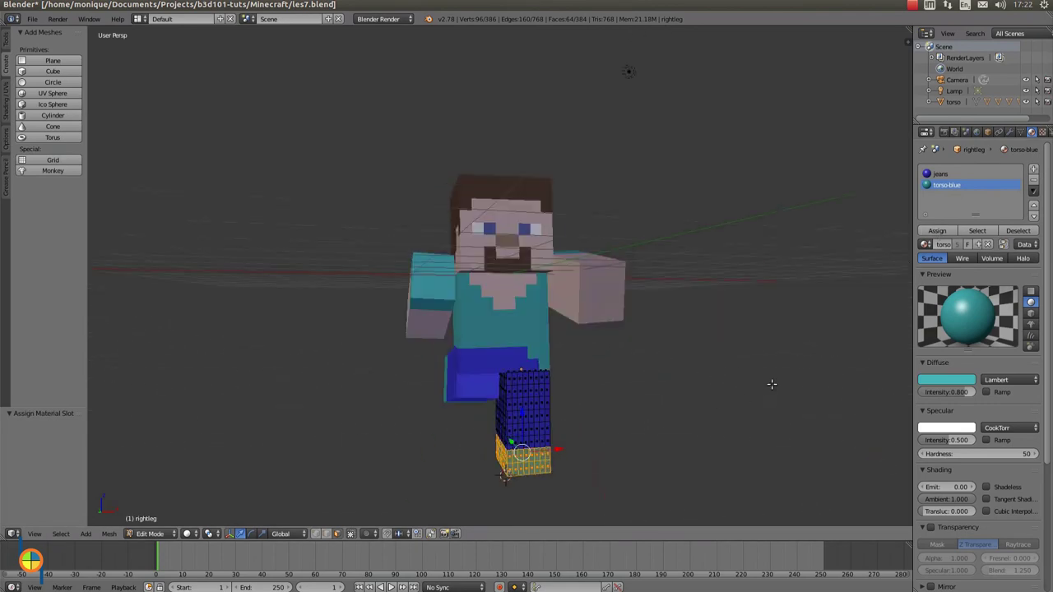
left_click(165, 535)
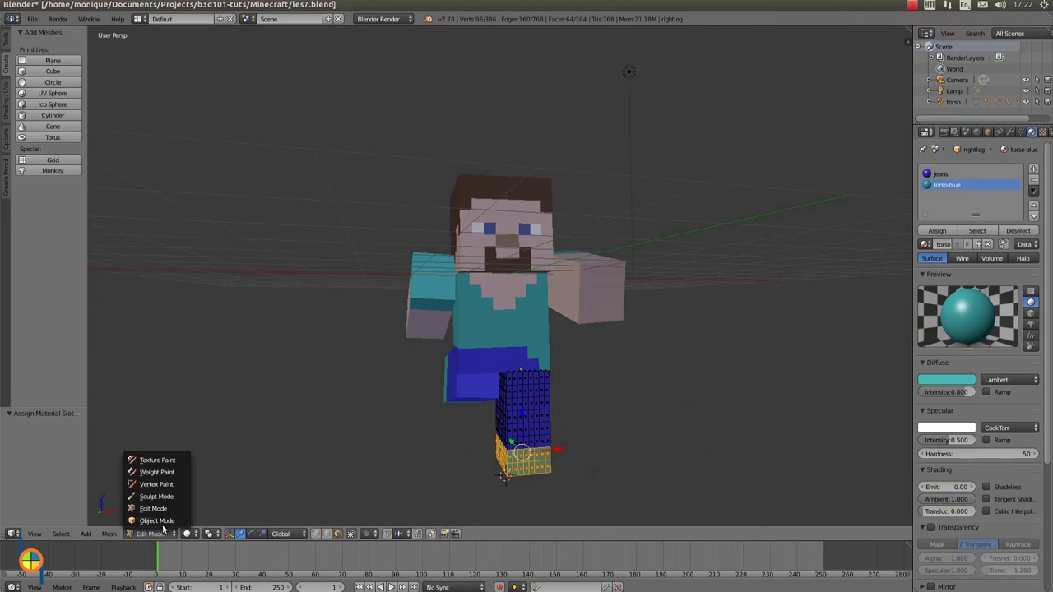
left_click(165, 522)
Rotate the left leg back about -75.8° on X so it hangs straight, then save les7.blend.
middle_click_drag(386, 440, 444, 449)
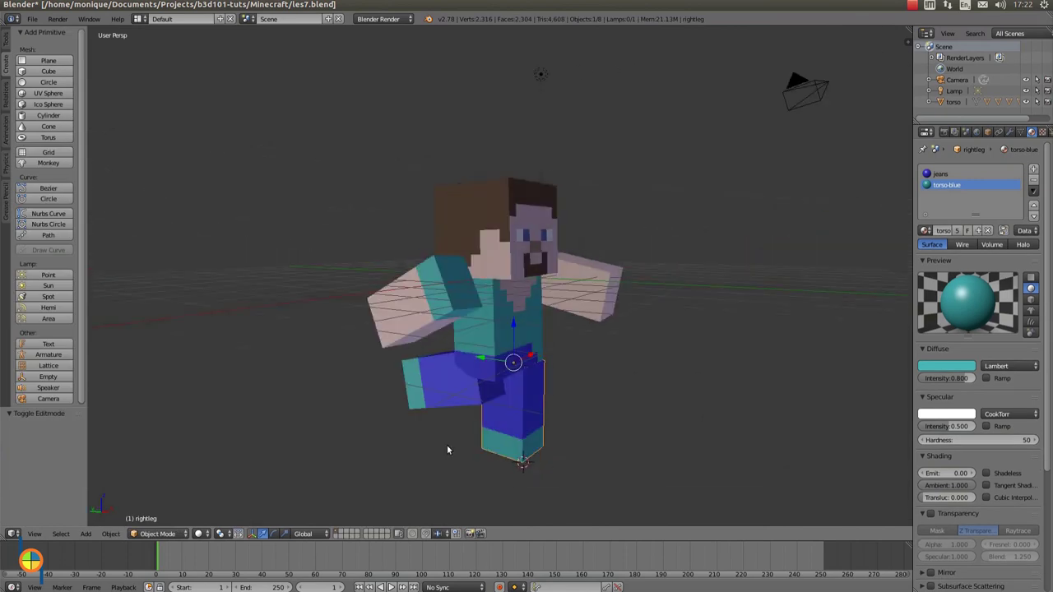
right_click(457, 391)
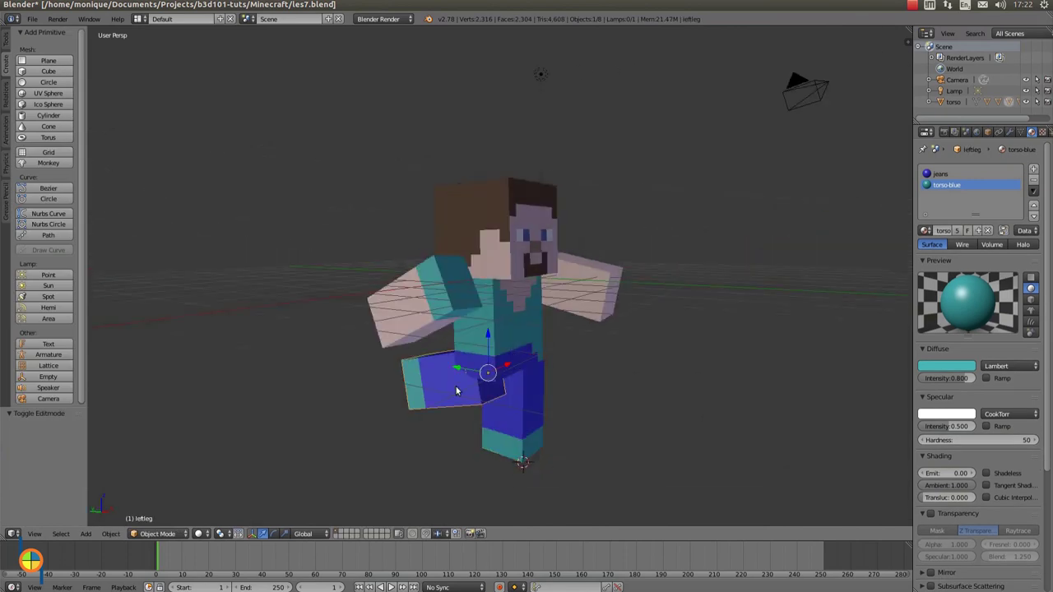
left_click(274, 534)
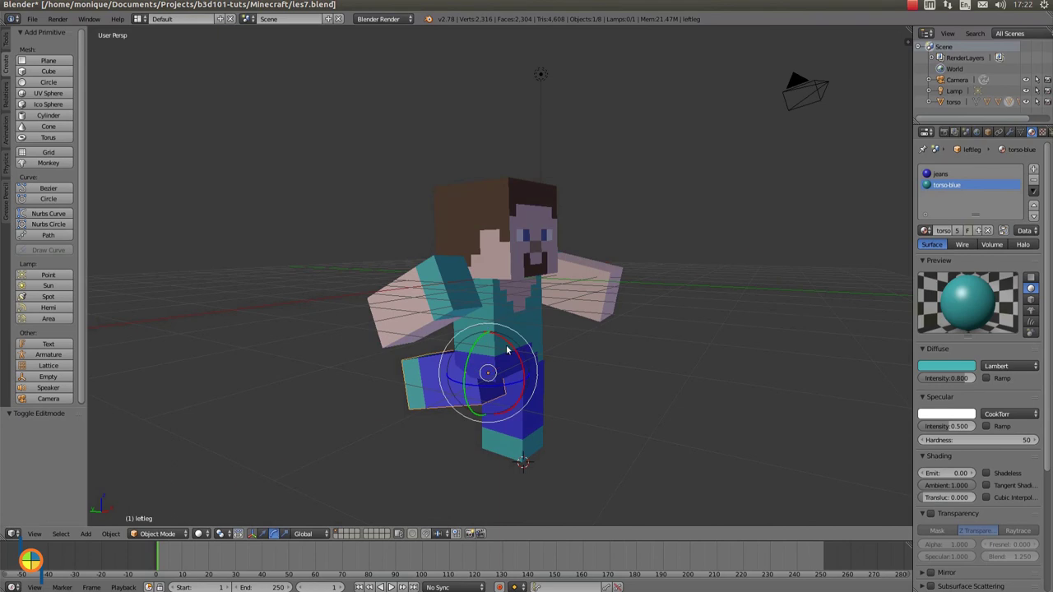
left_click_drag(508, 349, 448, 328)
middle_click_drag(448, 328, 594, 392)
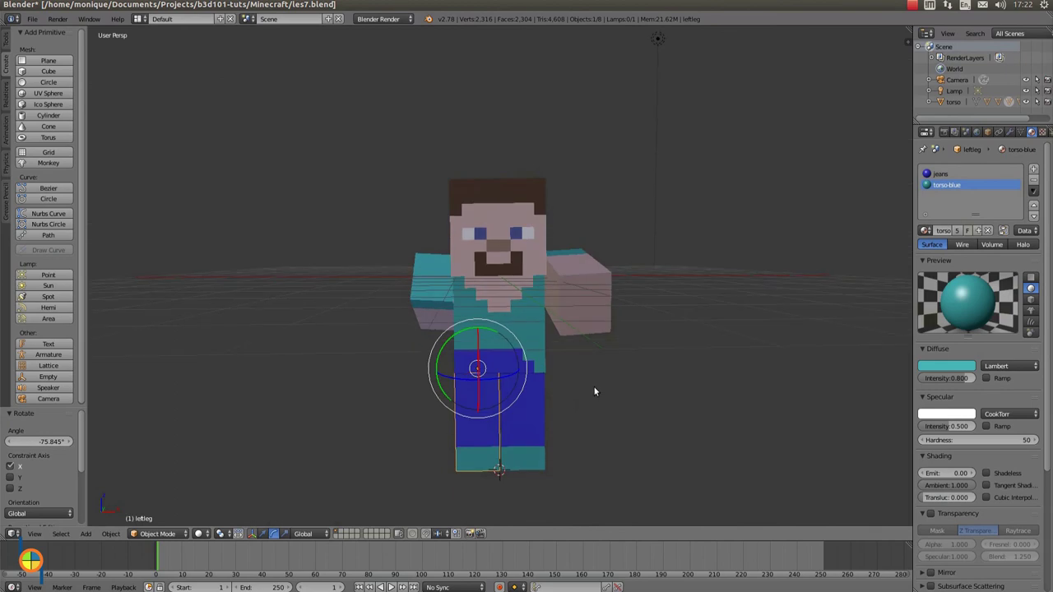
left_click(33, 18)
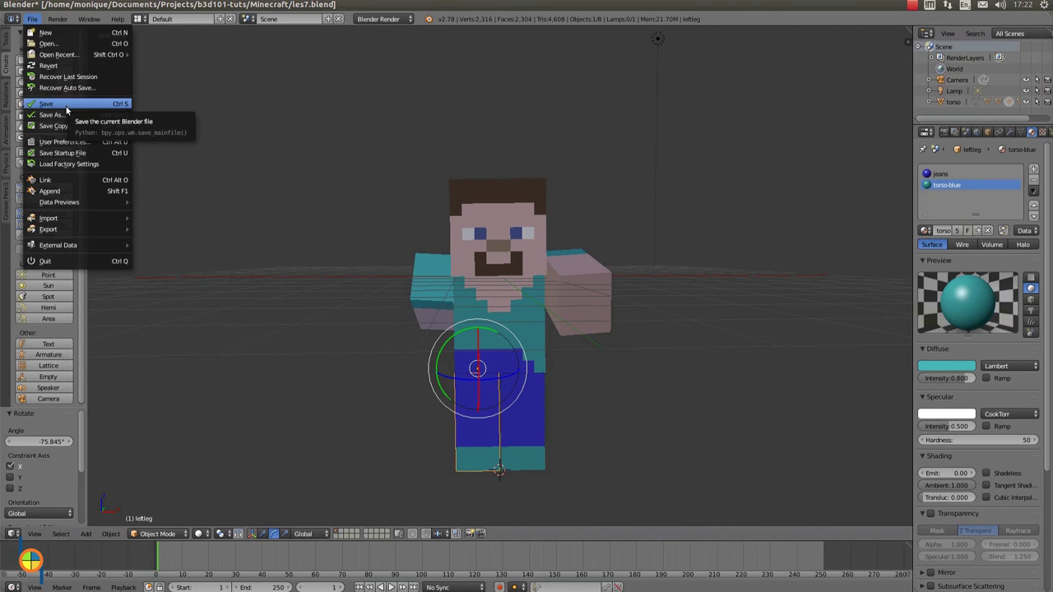